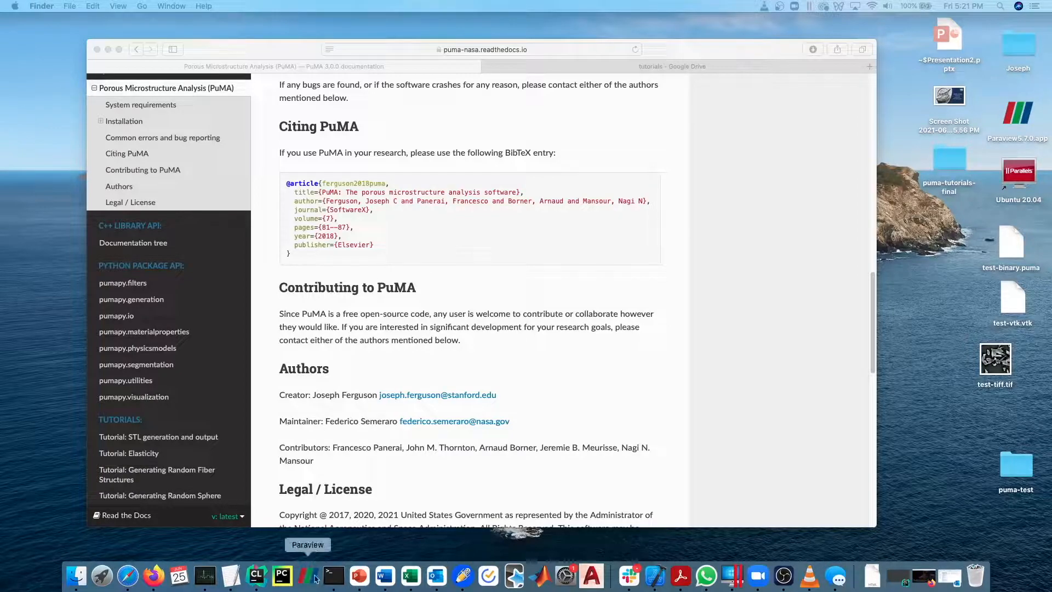
Launch the PuMA GUI from a terminal with the puma conda environment activated, using pumaGUI.sh, and rearrange the windows.
click(333, 577)
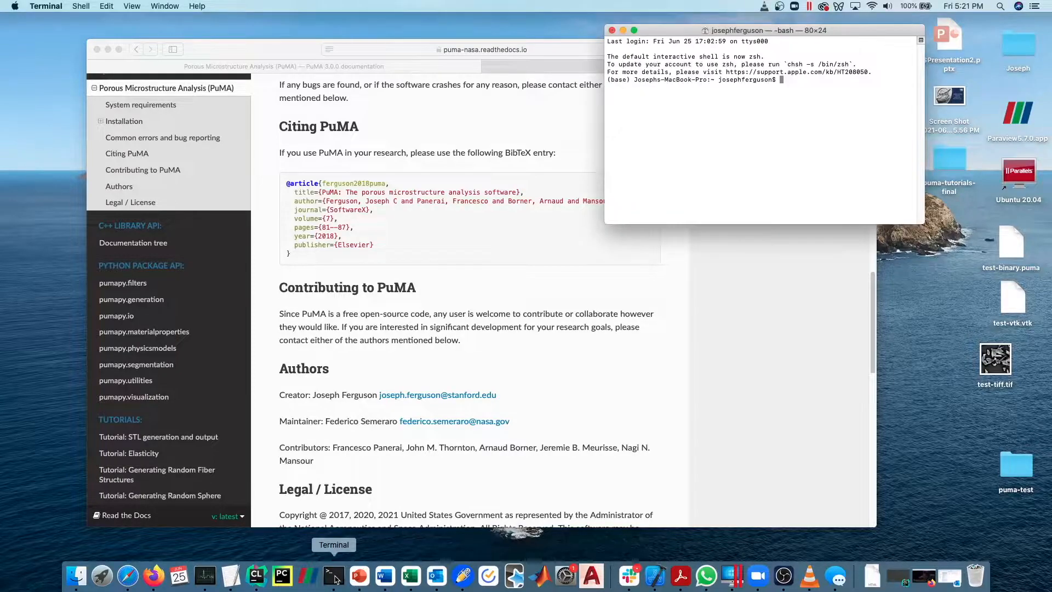
text(conda activate puma)
key(Return)
text(pumaGUI.sh)
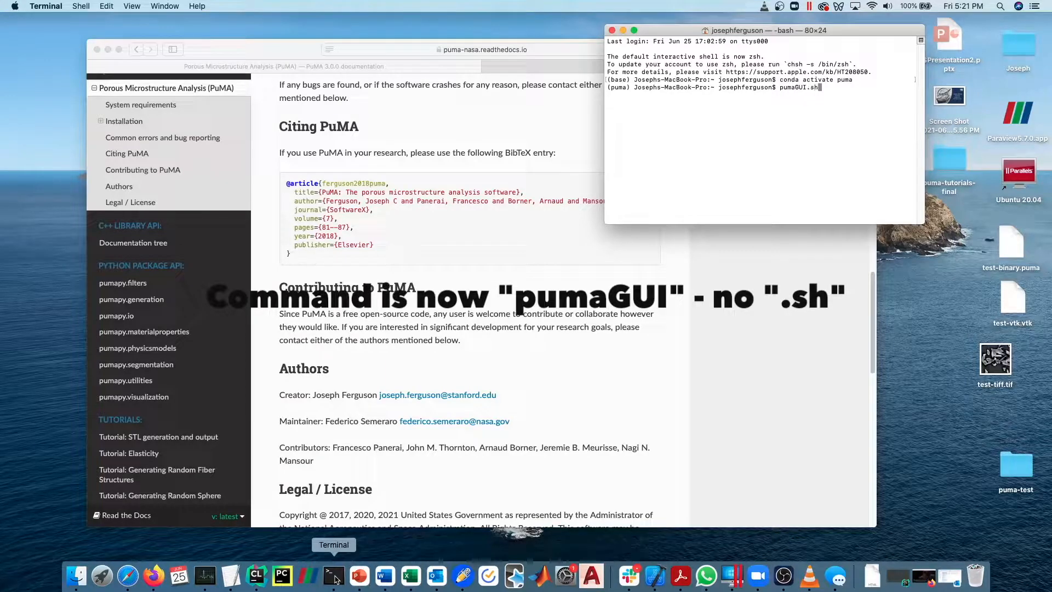
key(Return)
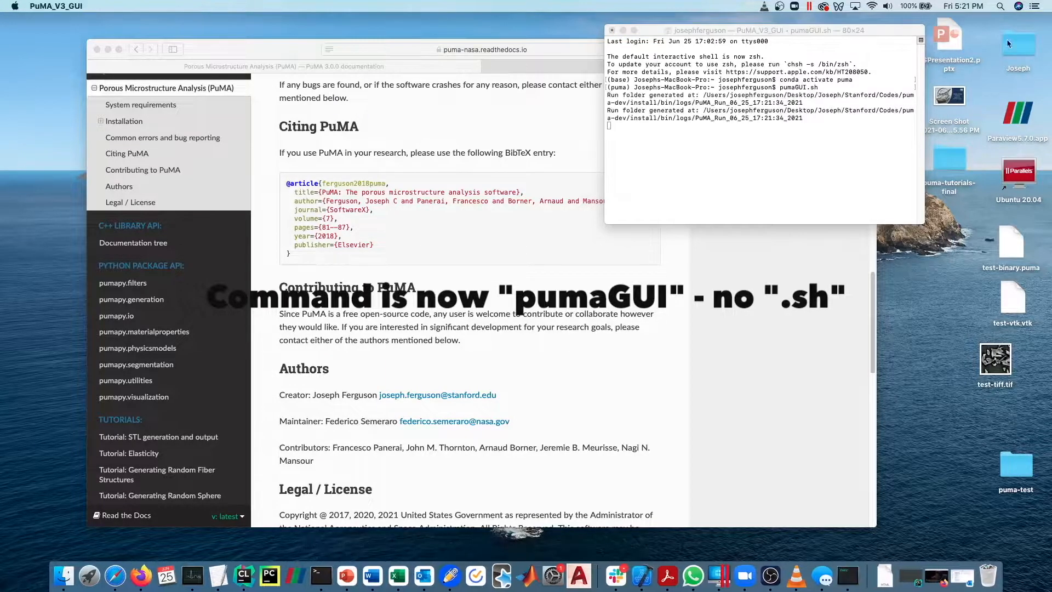
drag(811, 35, 378, 32)
drag(591, 97, 477, 91)
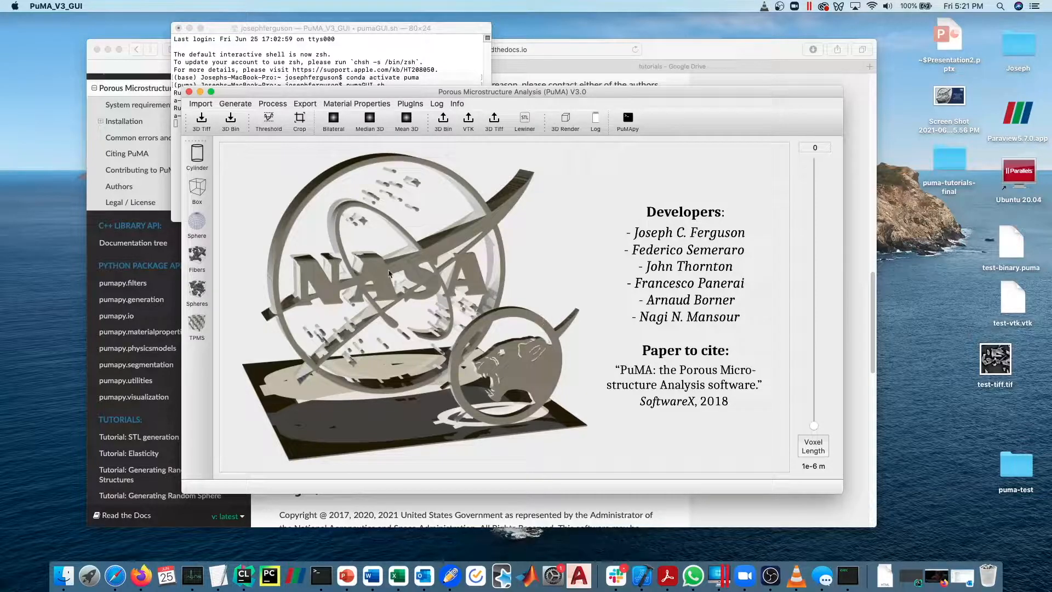
Start a random sphere generation with domain dimensions of 128 × 128 × 128.
click(197, 289)
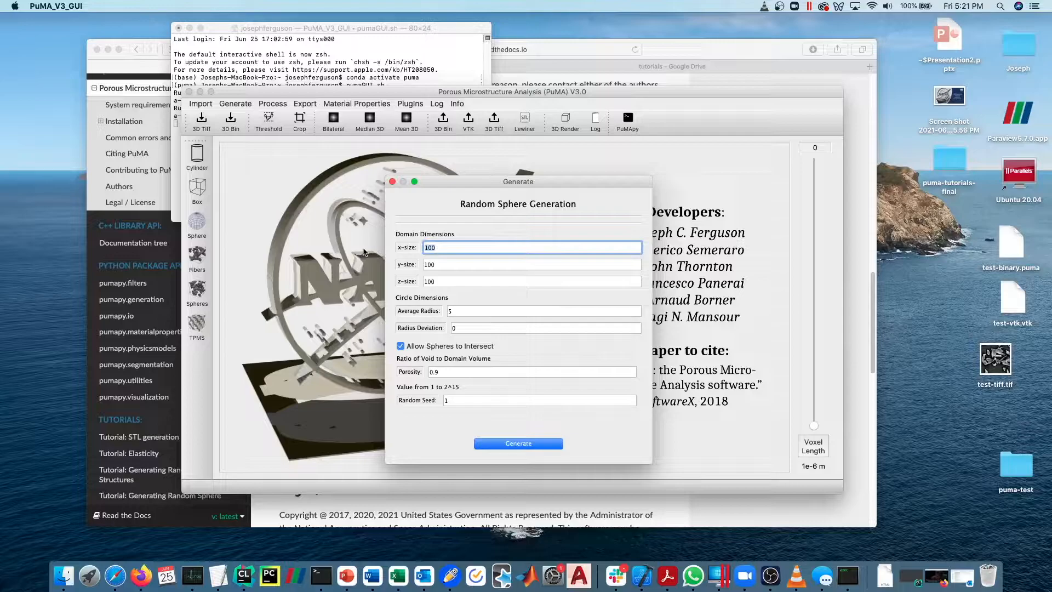
text(128)
key(Tab)
text(128)
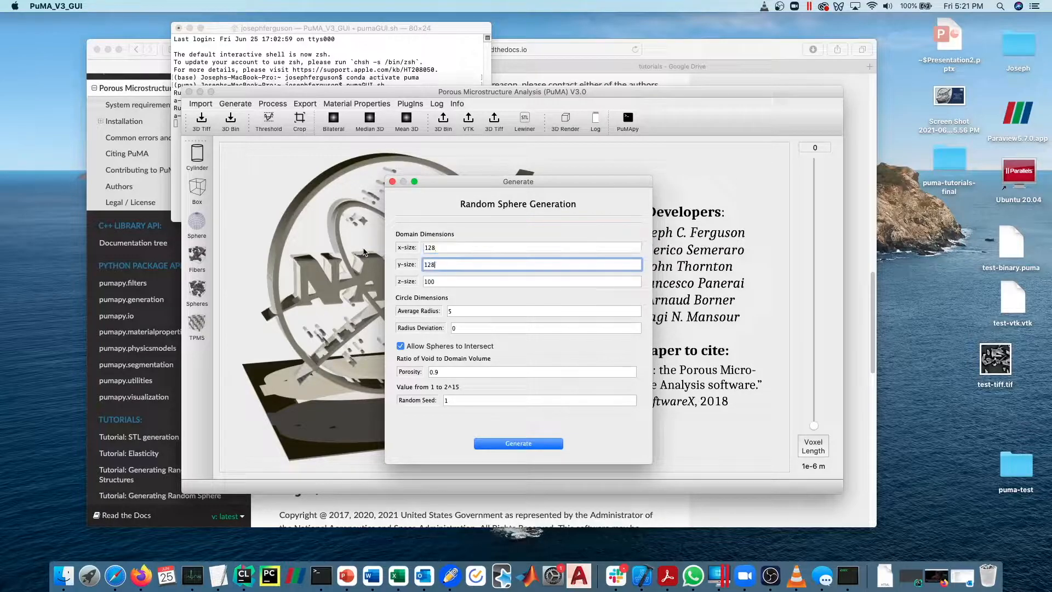
key(Tab)
text(128)
Set the average sphere radius to 10 and the porosity to 0.8, and generate the sphere structure.
key(Tab)
text(10)
drag(462, 370, 376, 368)
text(0.8)
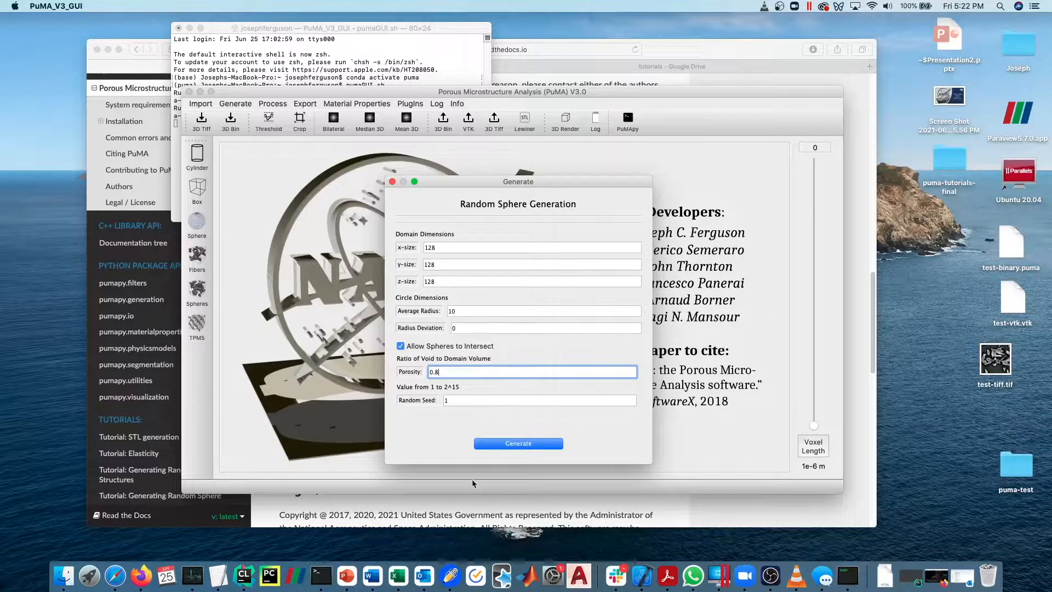
click(508, 446)
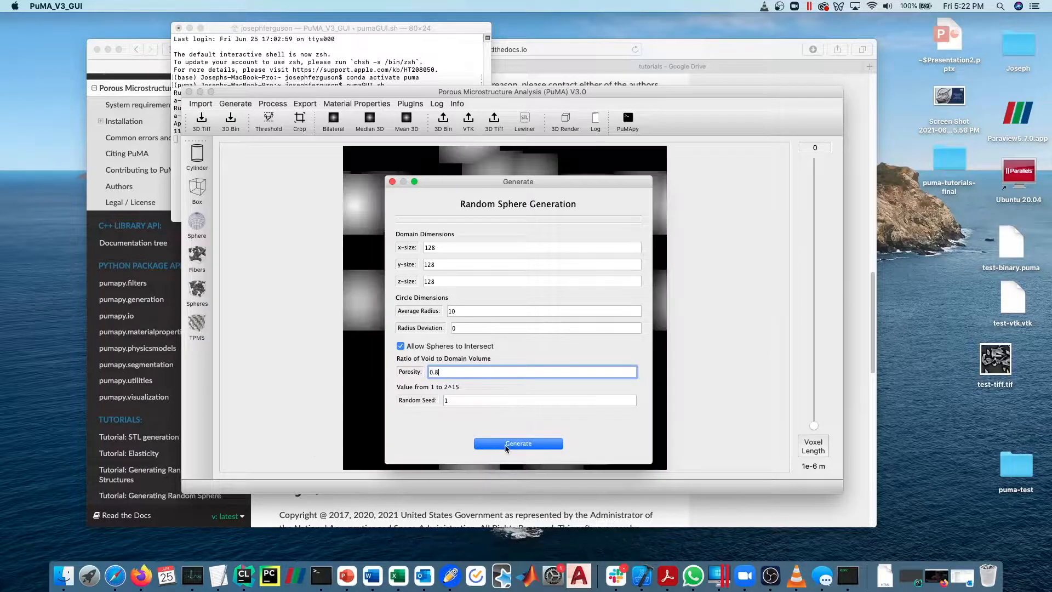
click(392, 182)
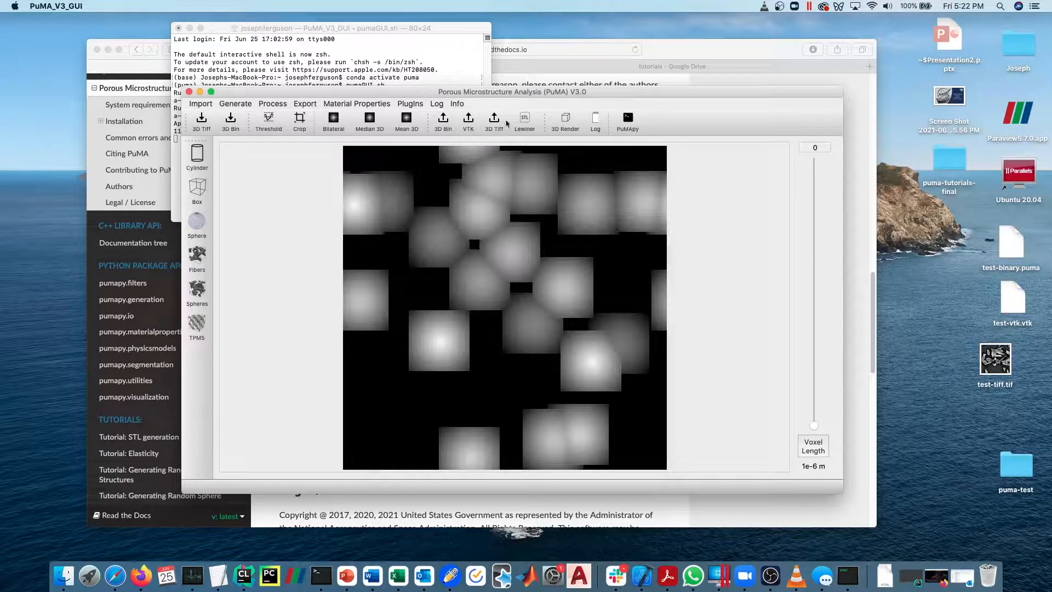
Render a 3D contour of the spheres with a low threshold of 128, rotate it for inspection, and close the rendering.
click(563, 121)
drag(503, 187, 887, 162)
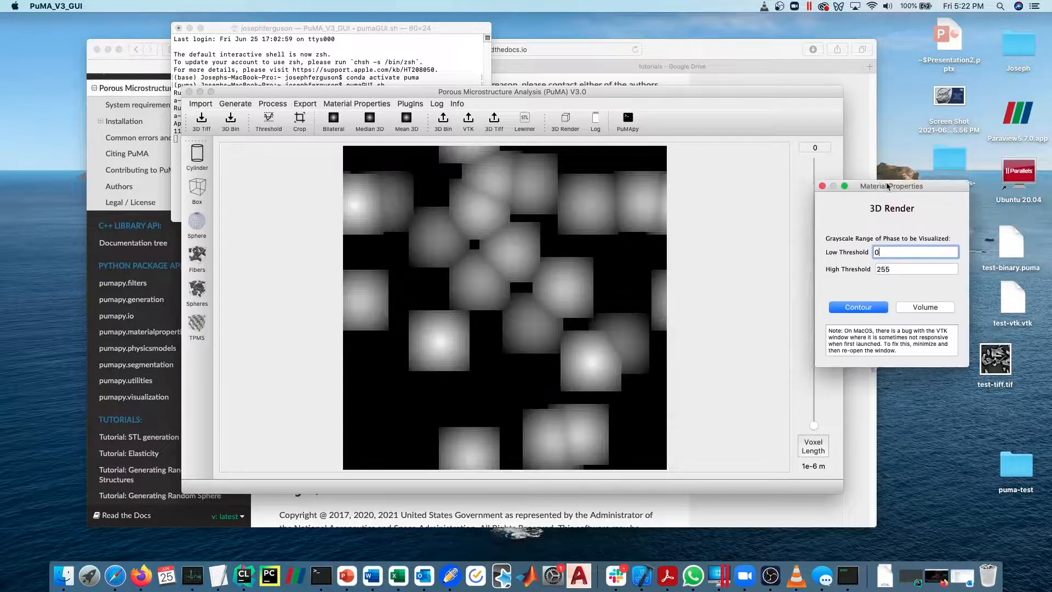
drag(900, 223, 744, 226)
text(128)
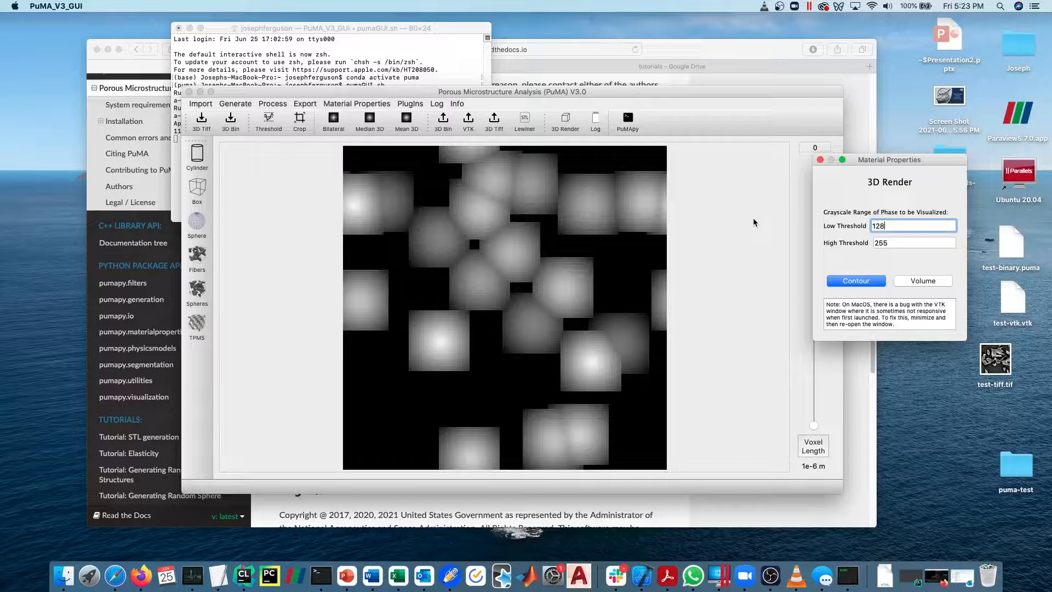
click(851, 282)
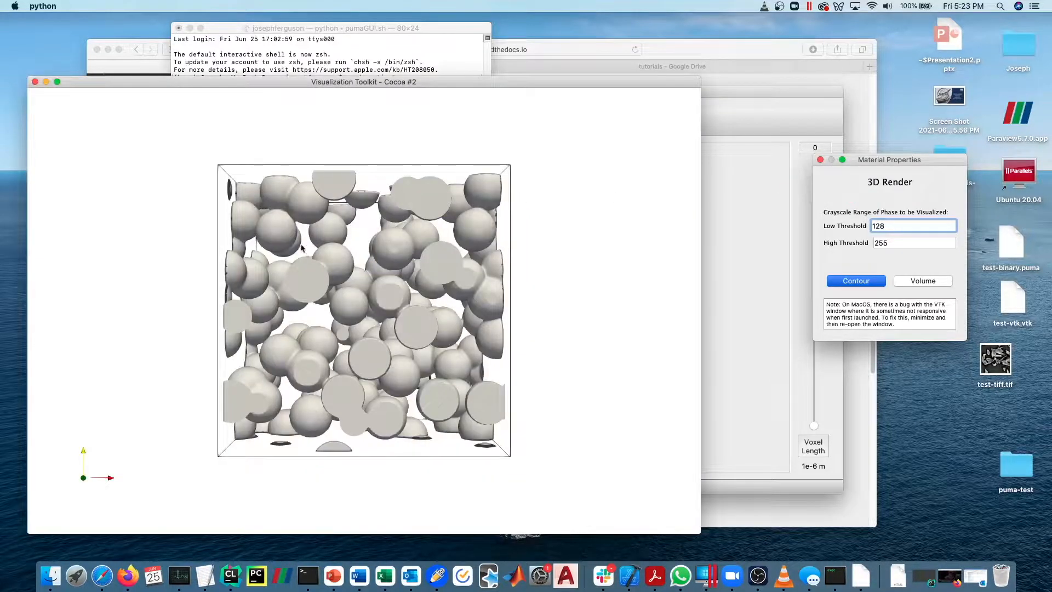
drag(302, 247, 340, 268)
click(35, 81)
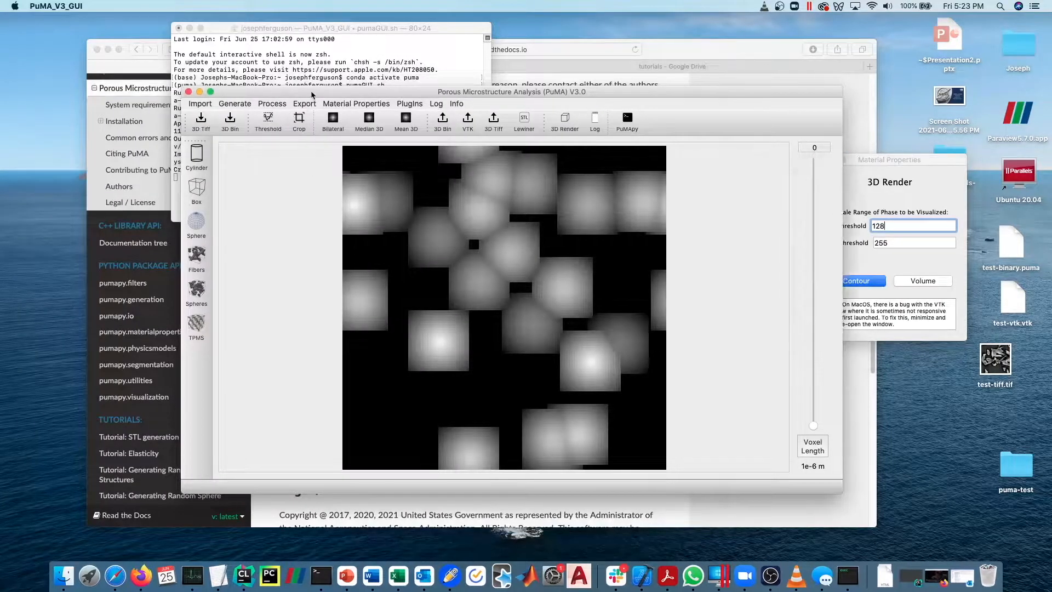
Open the thermal conductivity calculation for the generated sphere structure and reposition its window.
drag(311, 95, 266, 103)
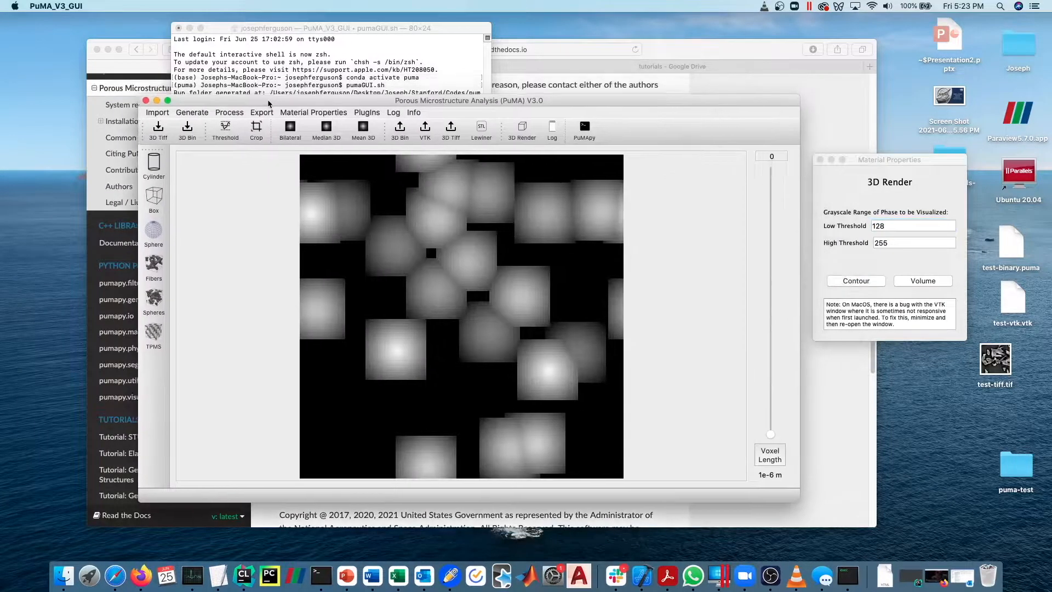
click(310, 111)
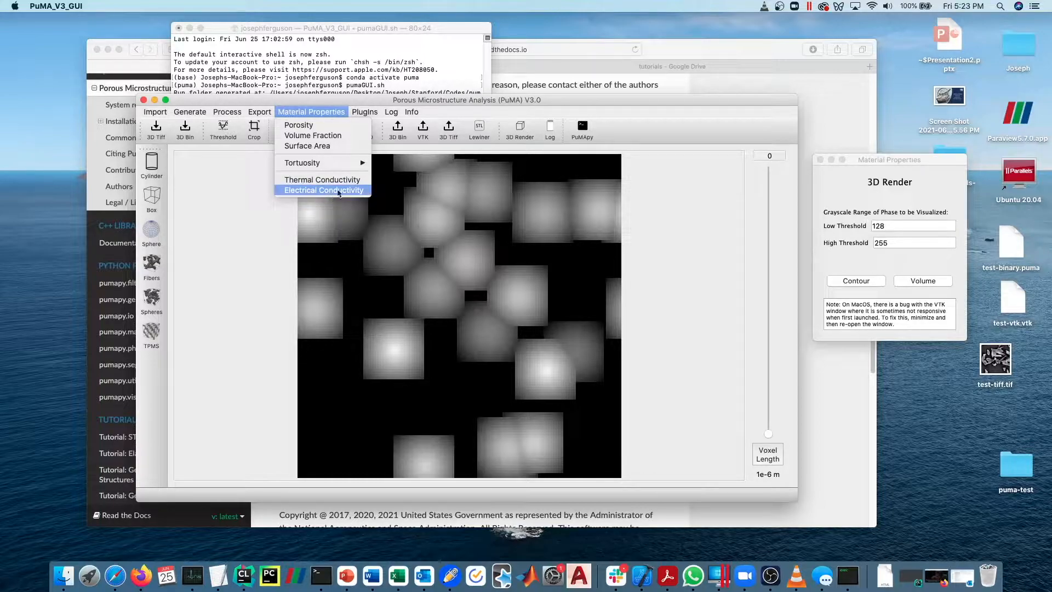
click(344, 179)
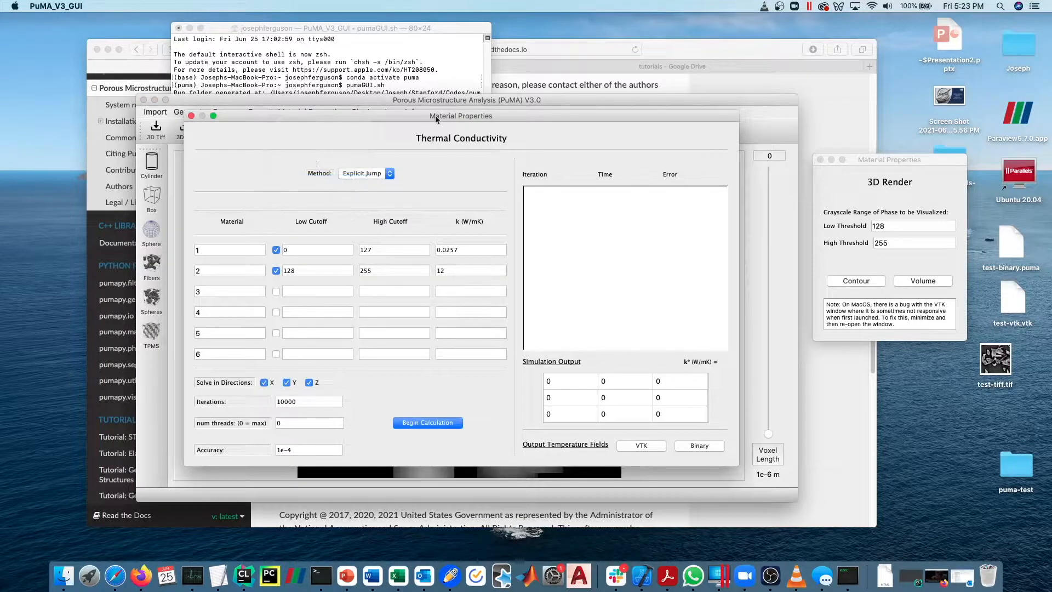
drag(437, 117, 495, 127)
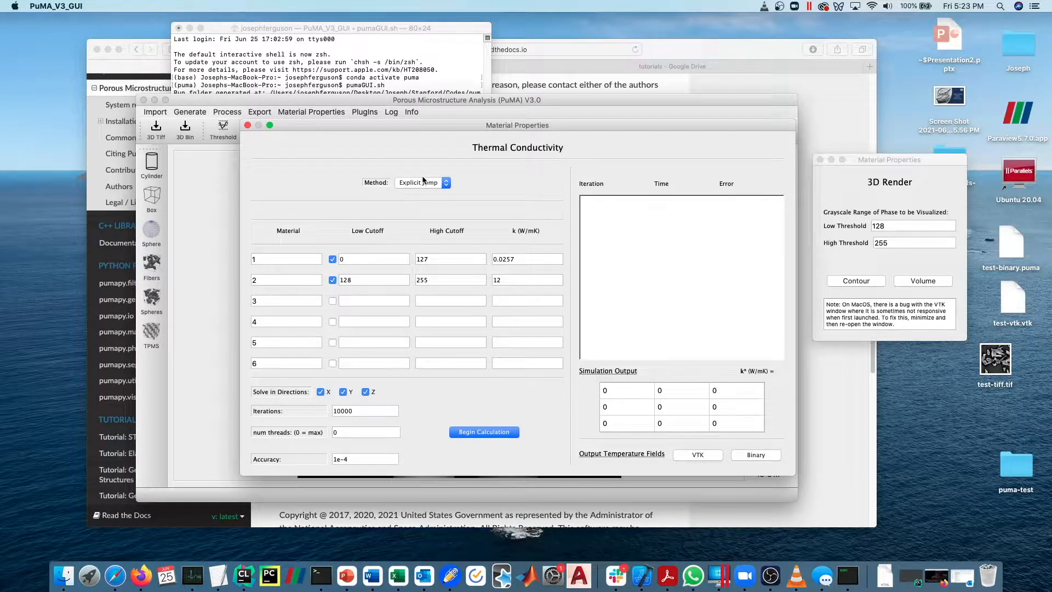
mouse_move(409, 127)
mouse_down()
mouse_move(383, 131)
mouse_move(392, 131)
mouse_up()
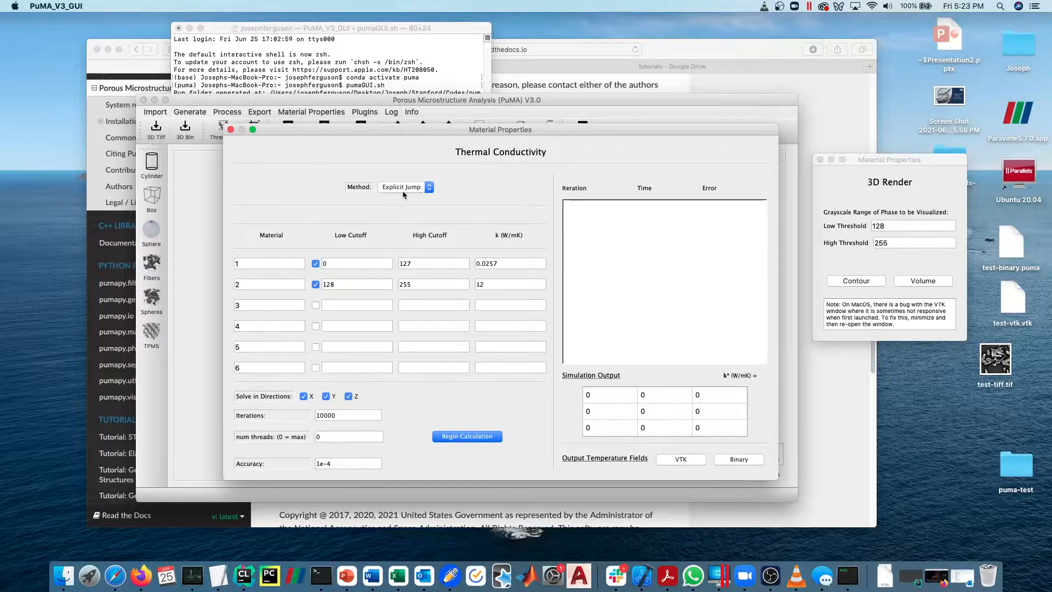
Try the Finite Volume method, view its side boundary condition options, and return the method to Explicit Jump.
click(405, 188)
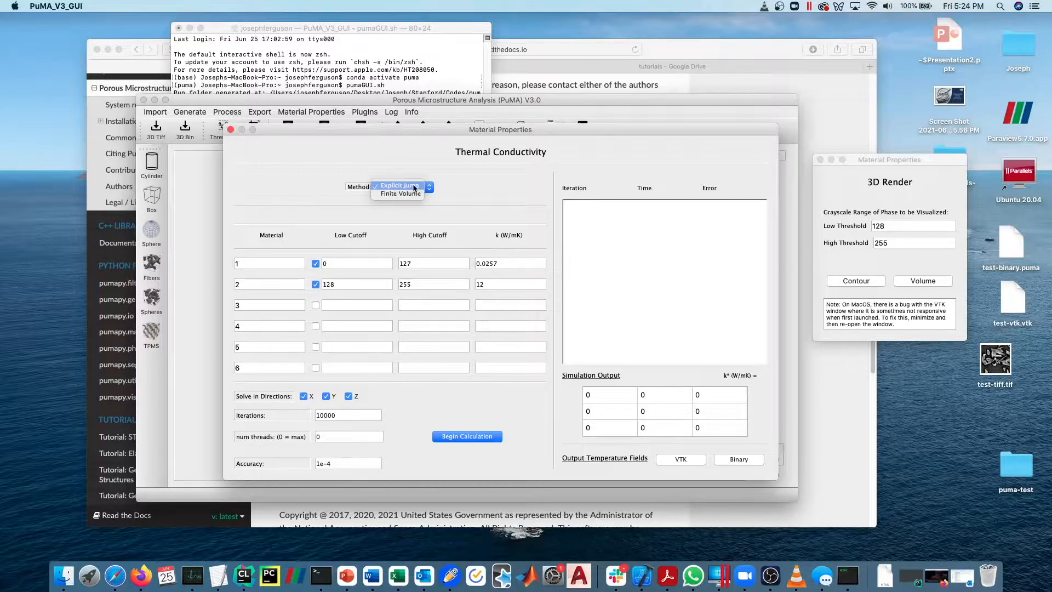
click(408, 194)
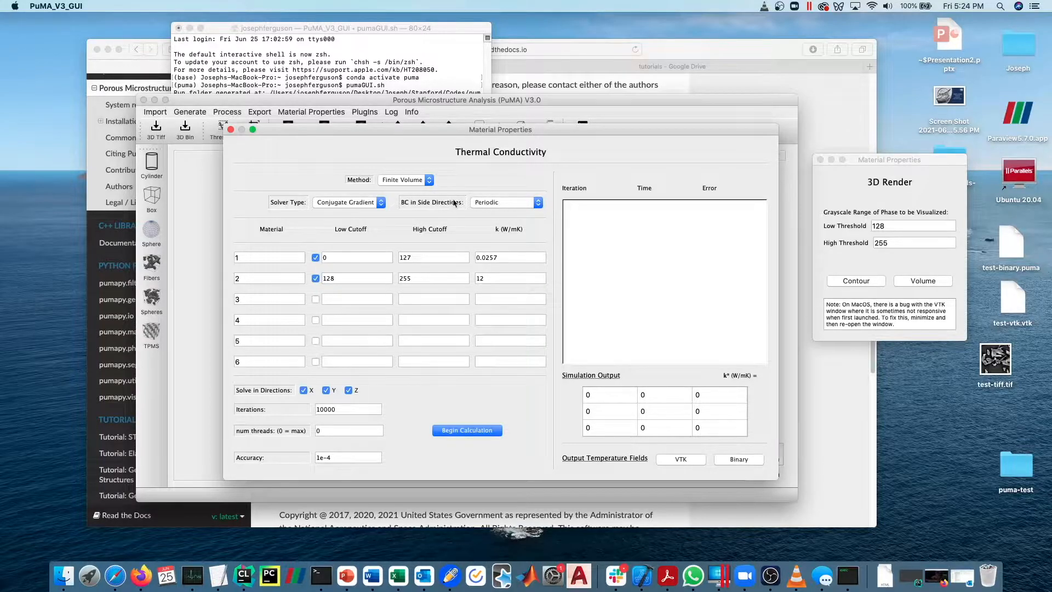
click(493, 202)
click(438, 198)
click(419, 181)
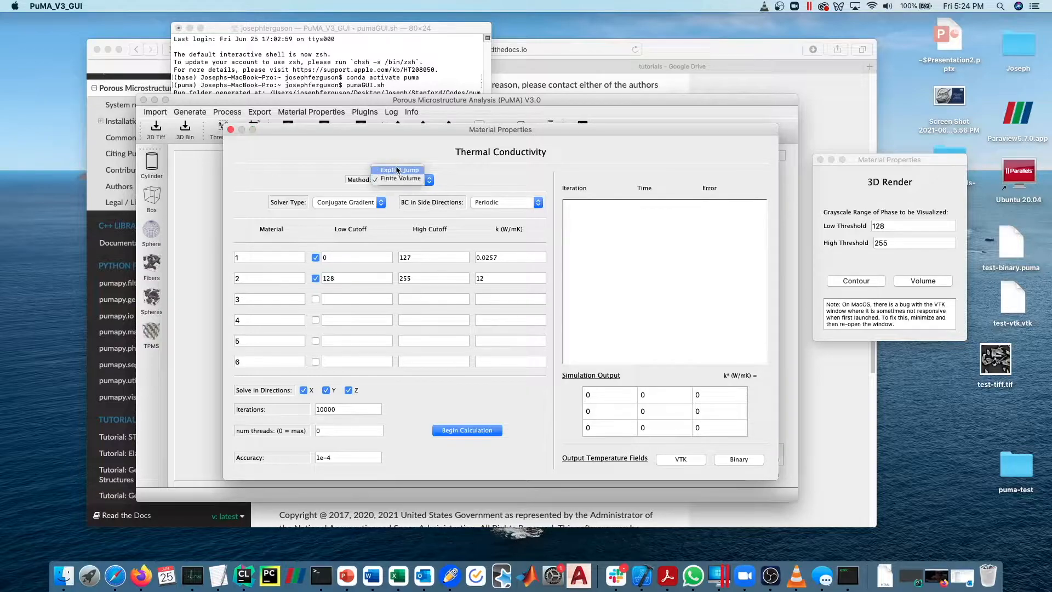
click(396, 165)
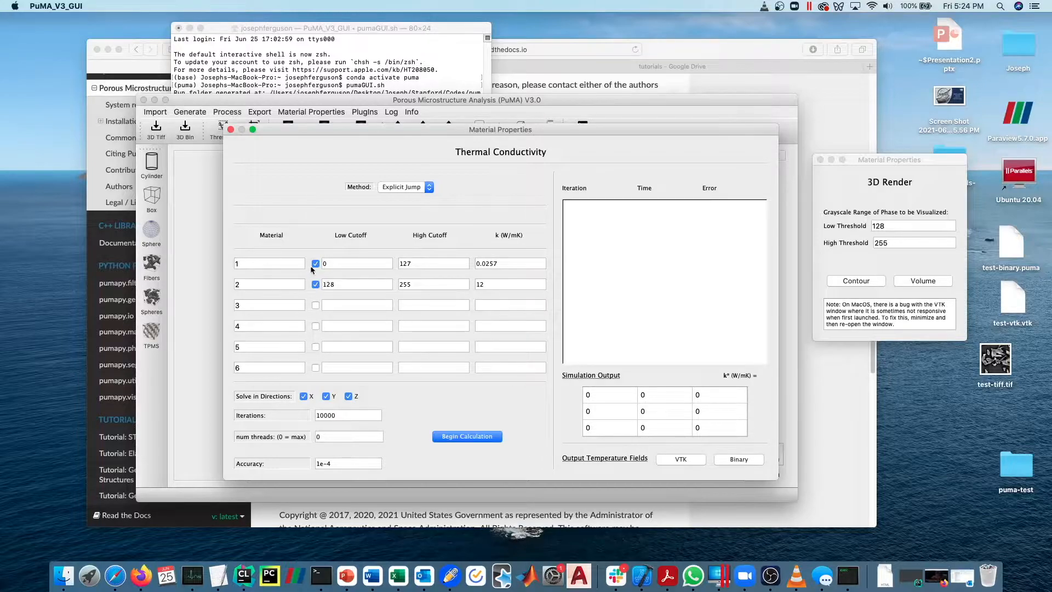
Review the enabled state, cutoff ranges and conductivity entries of materials 1 and 2.
click(315, 284)
click(315, 285)
click(332, 263)
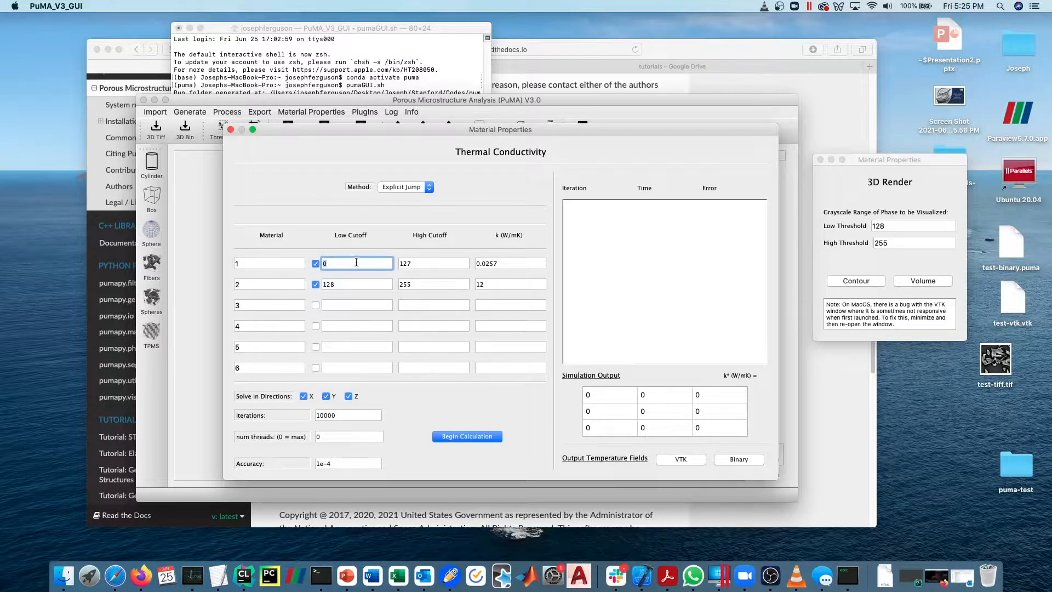
click(437, 261)
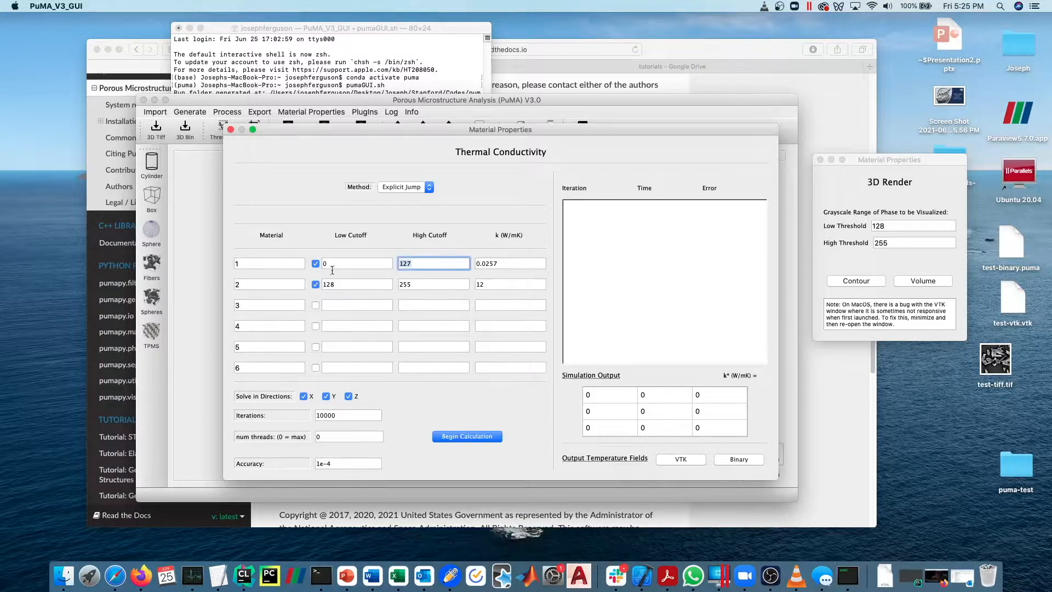
click(334, 263)
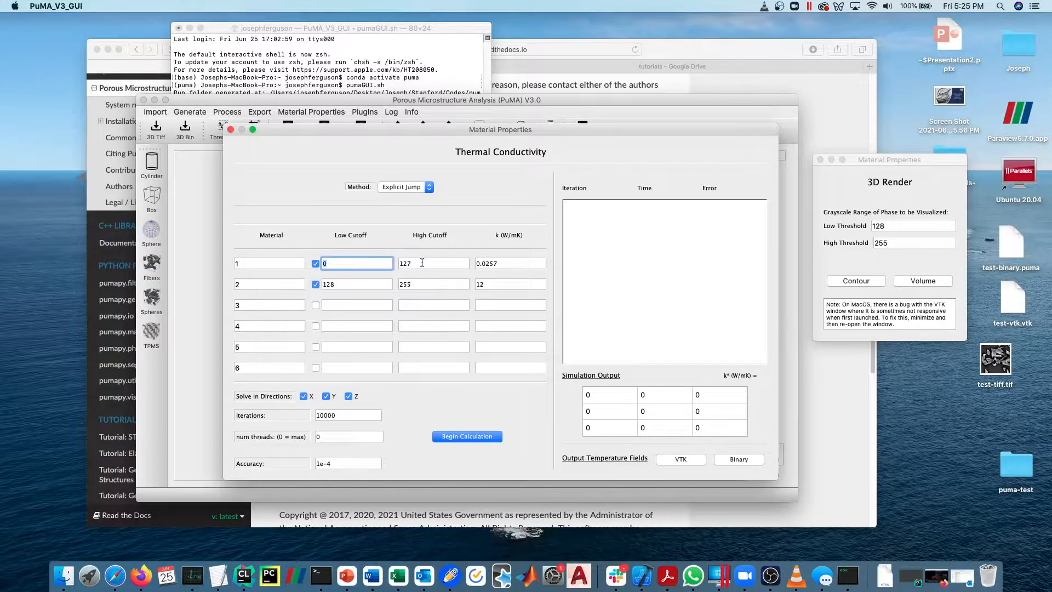
key(Tab)
key(Tab)
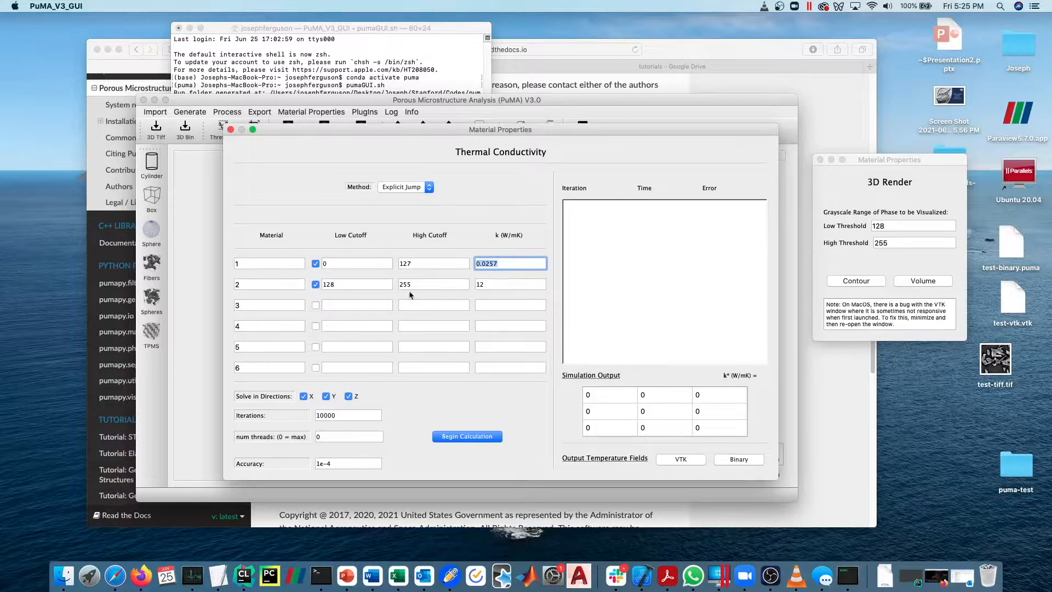
click(518, 267)
click(354, 286)
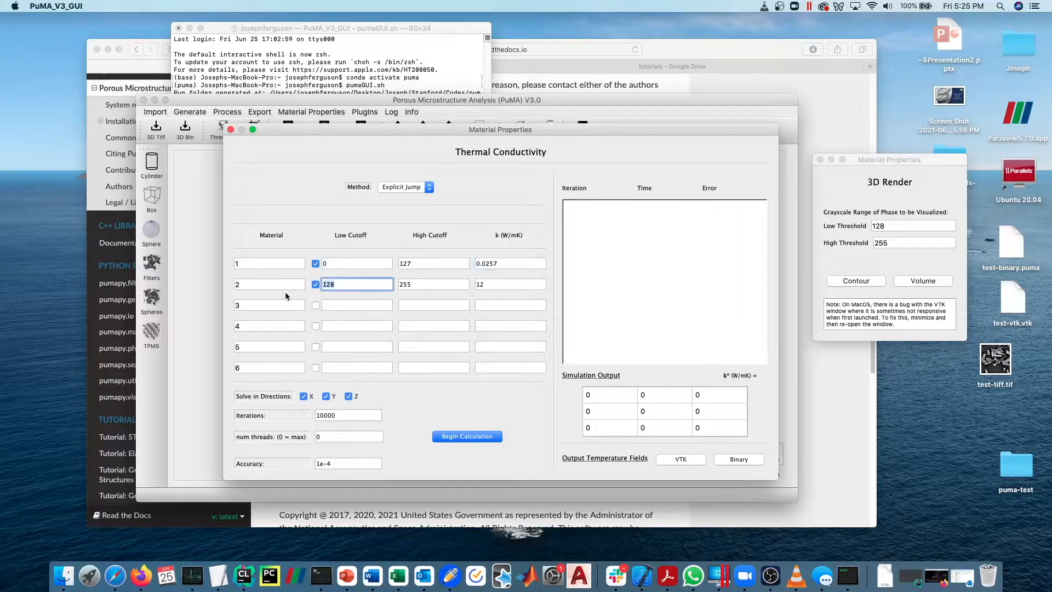
double_click(326, 284)
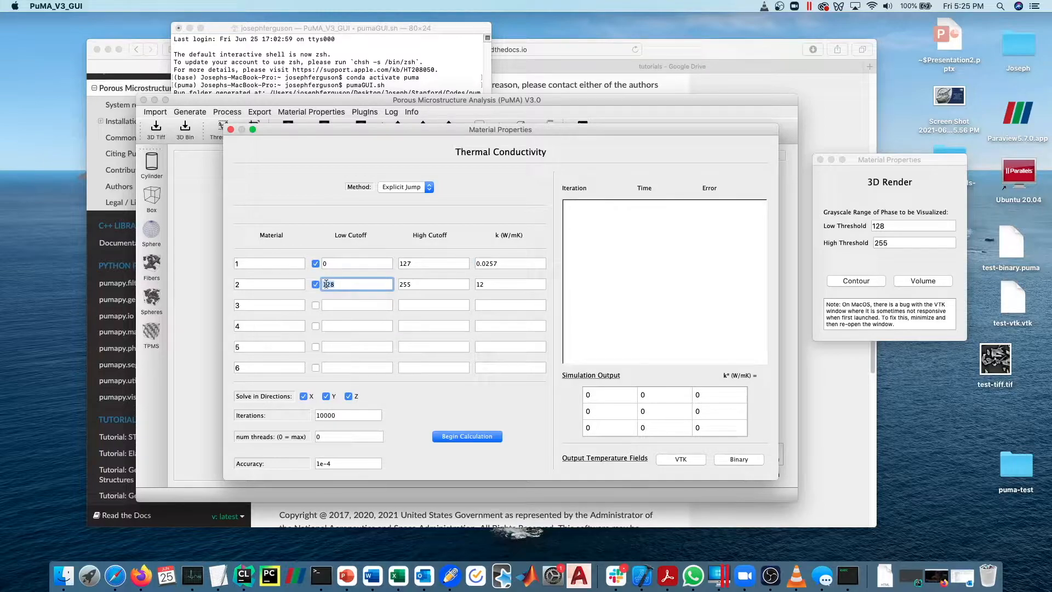
click(415, 262)
click(330, 285)
click(413, 262)
Set material 2's conductivity to 10 W/mK and run the thermal conductivity calculation with the Explicit Jump method.
click(350, 285)
key(Tab)
key(Tab)
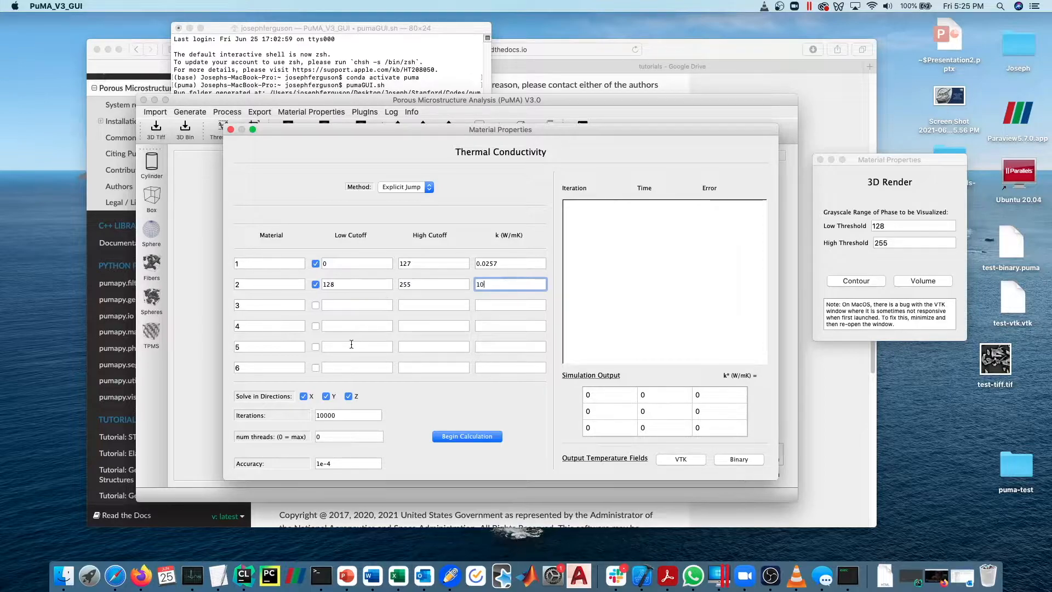
drag(399, 129, 393, 137)
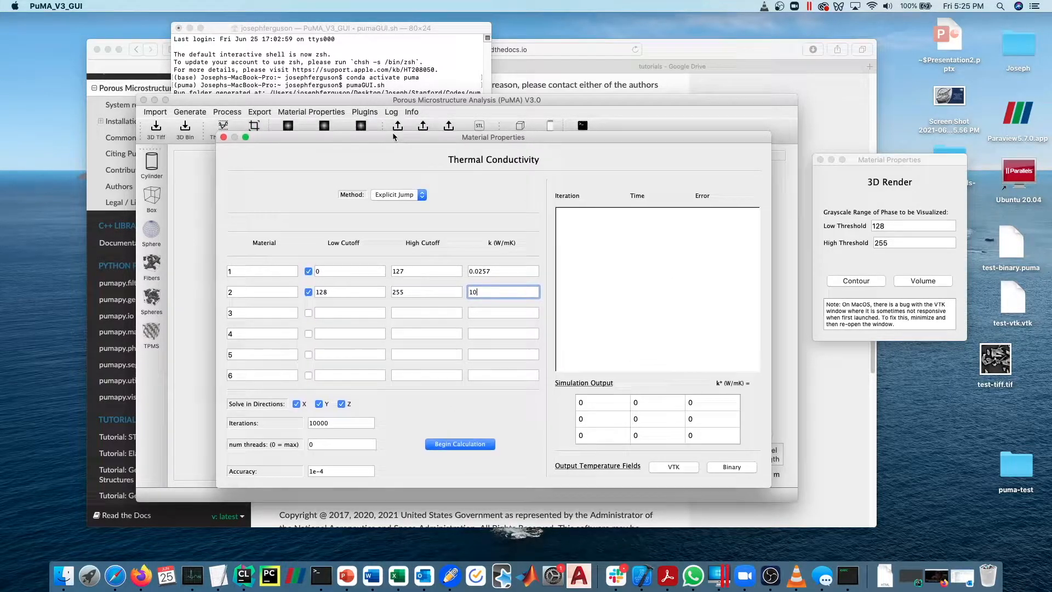
click(454, 445)
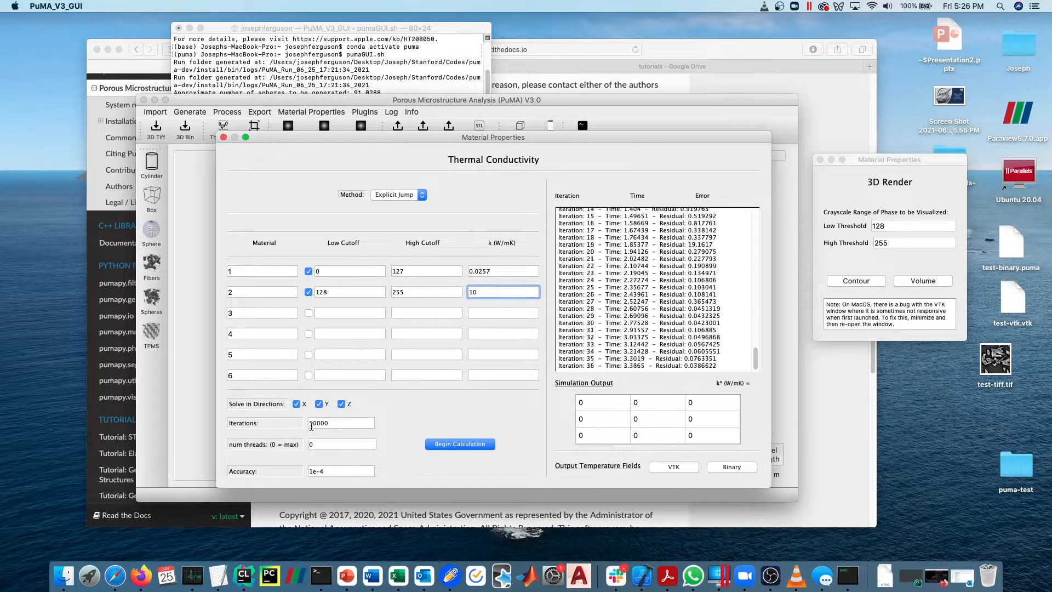
click(316, 470)
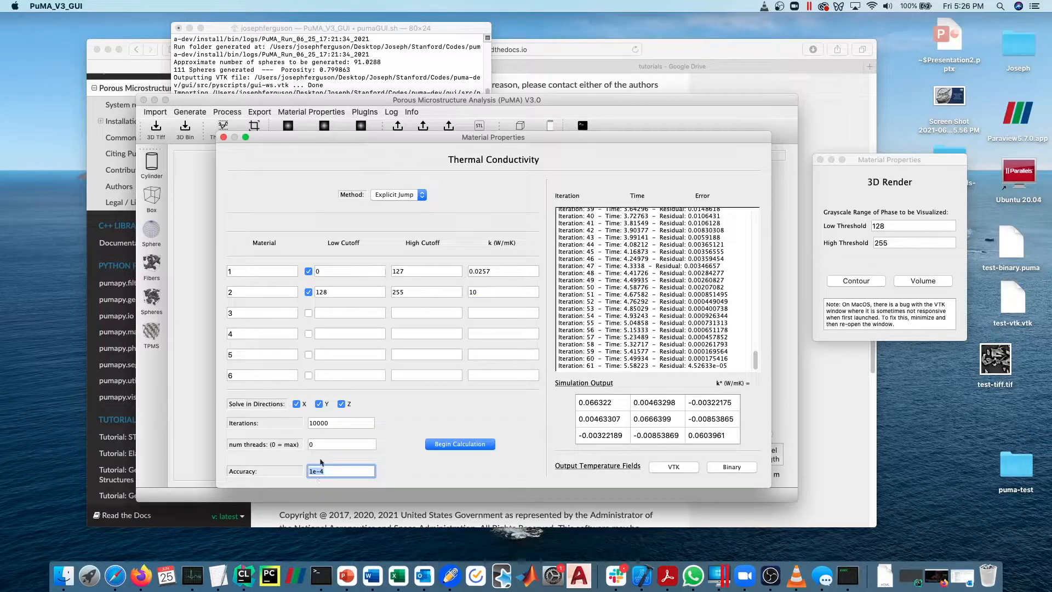
click(326, 471)
click(335, 445)
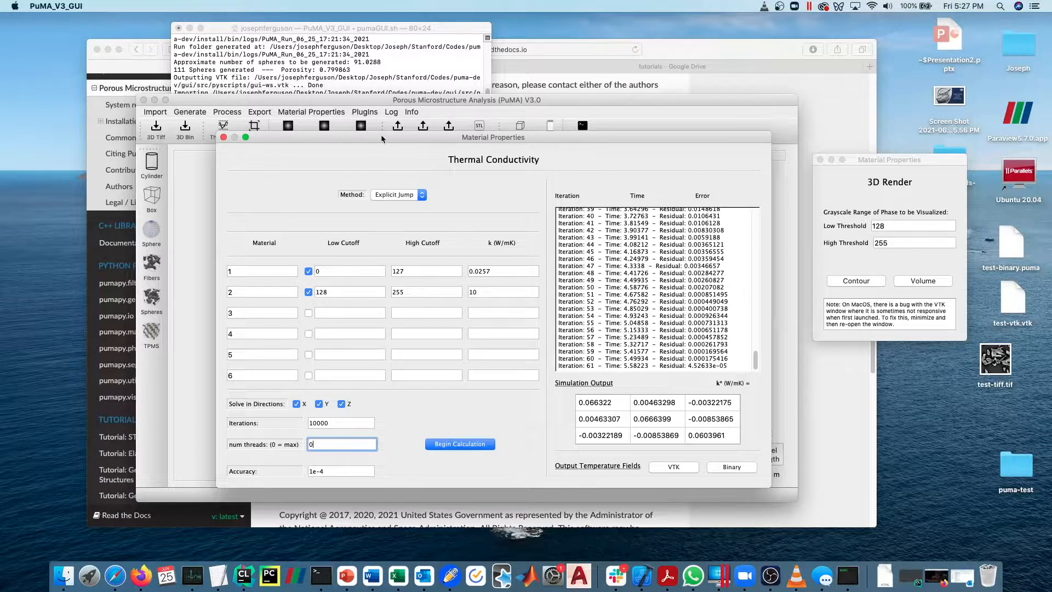
Reposition the thermal conductivity window and close the 3D Render settings window.
drag(345, 133, 370, 107)
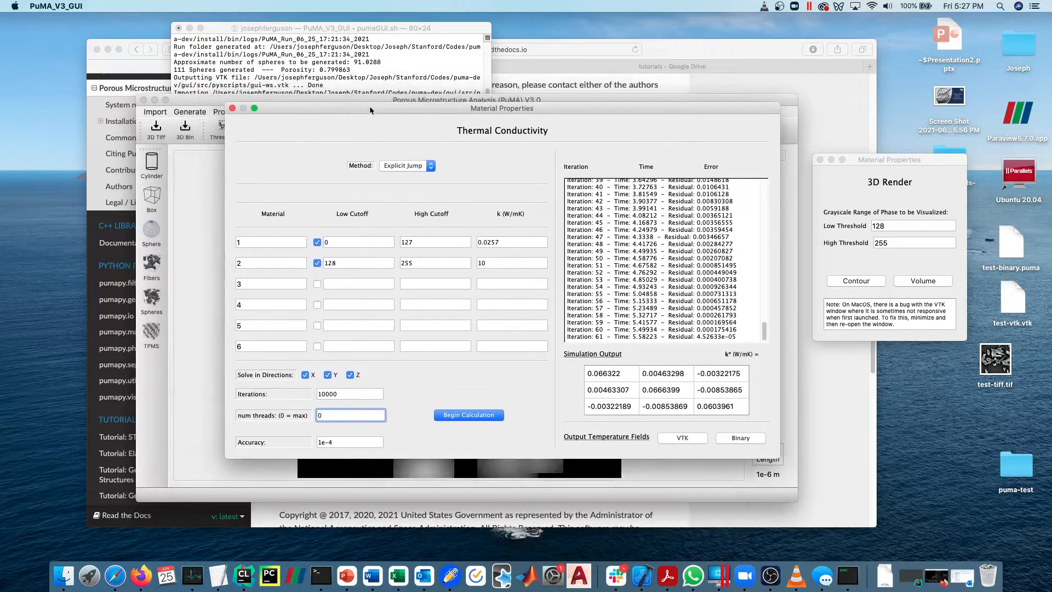
click(819, 160)
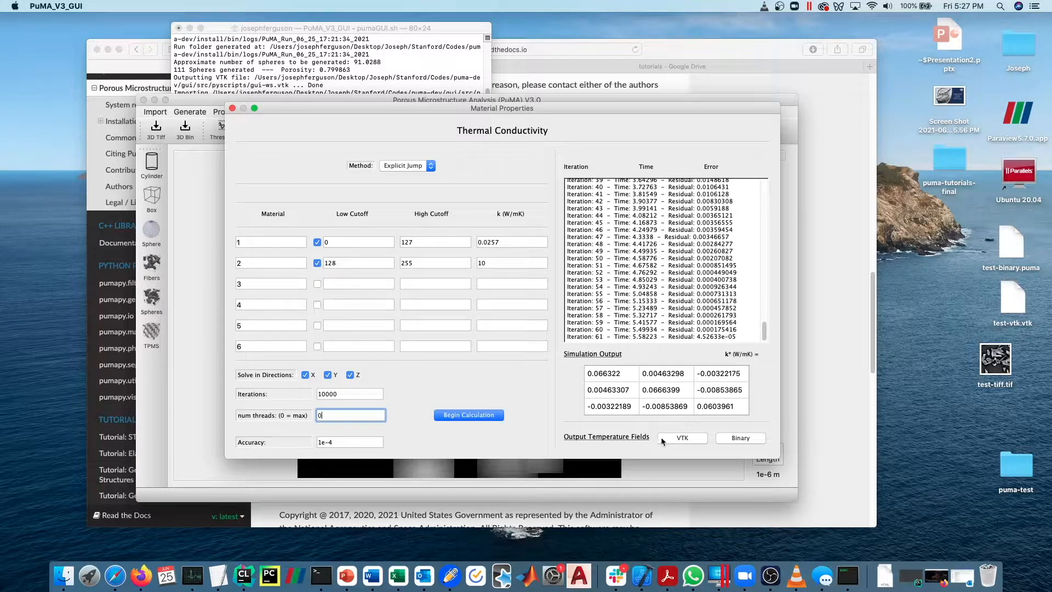
Export the computed temperature fields in VTK format to the Desktop under the name test-temperature.
click(691, 436)
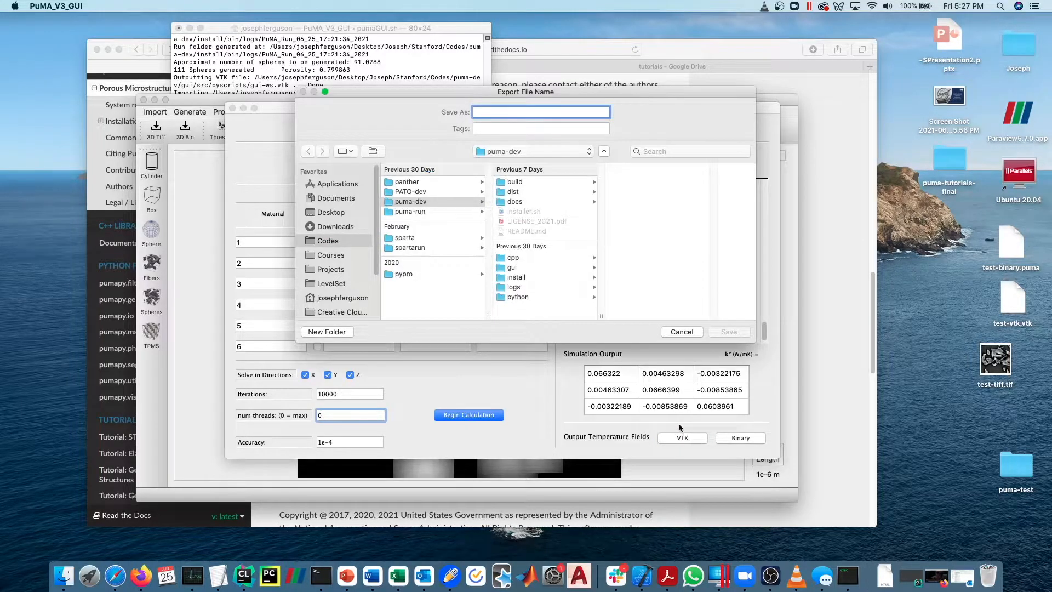
click(332, 213)
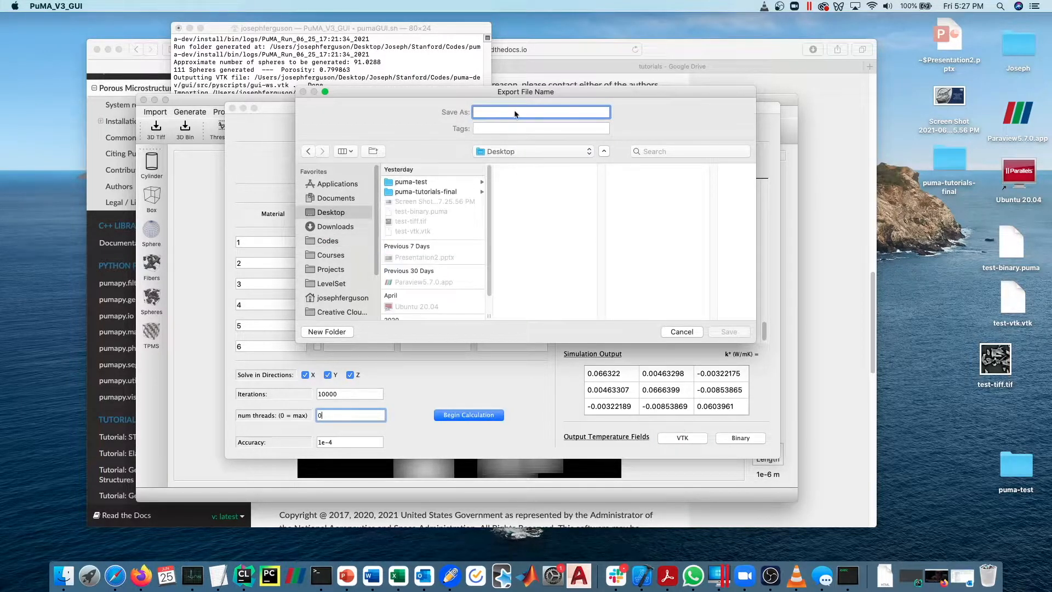
text(test-tempre)
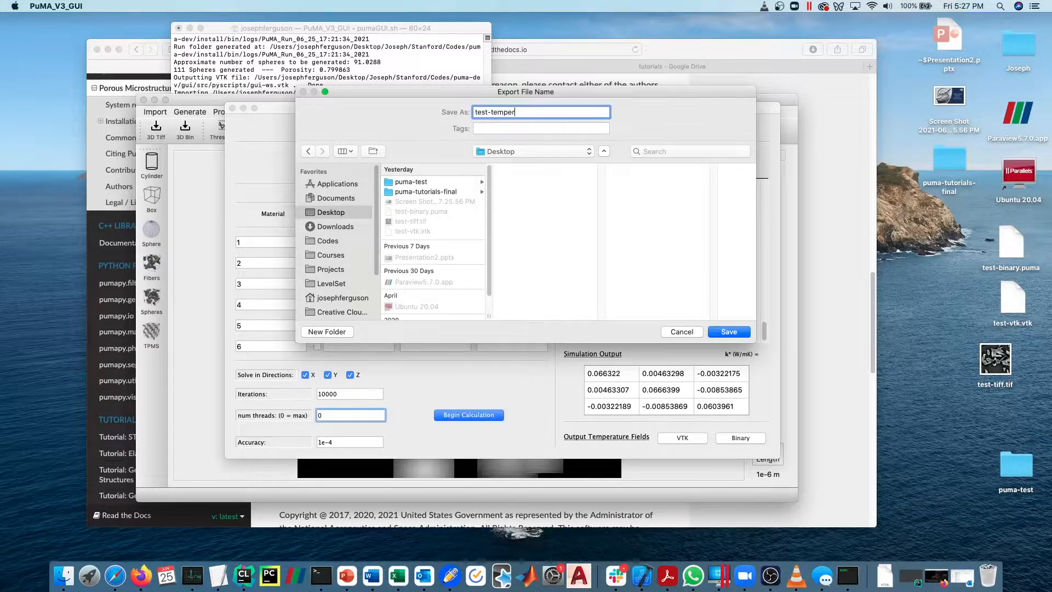
text(ature)
key(Return)
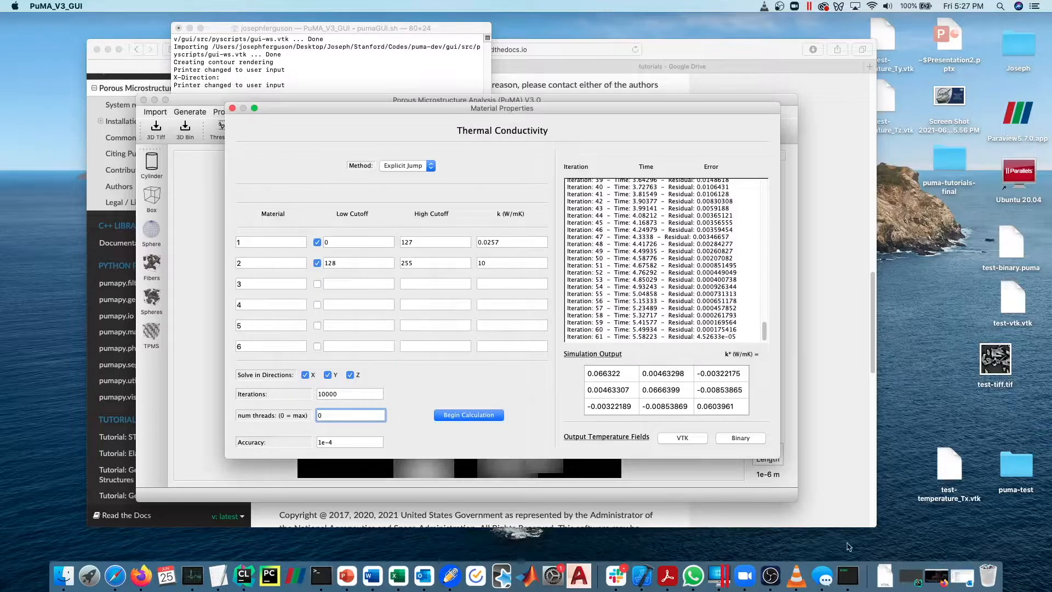
Move the browser window aside and group the exported temperature Tx, Ty and Tz files together on the desktop.
drag(953, 467, 948, 255)
drag(763, 53, 724, 52)
drag(883, 38, 959, 387)
drag(883, 99, 938, 381)
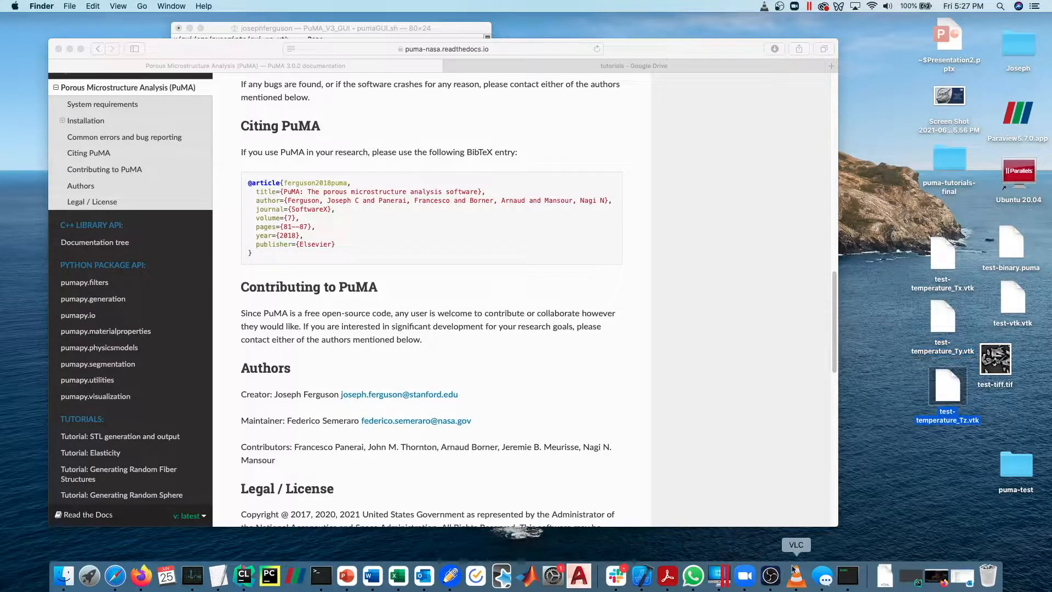
Return to PuMA, close the thermal conductivity window and export the sphere domain as a 3D TIFF named test-sphere-tif on the Desktop.
click(848, 575)
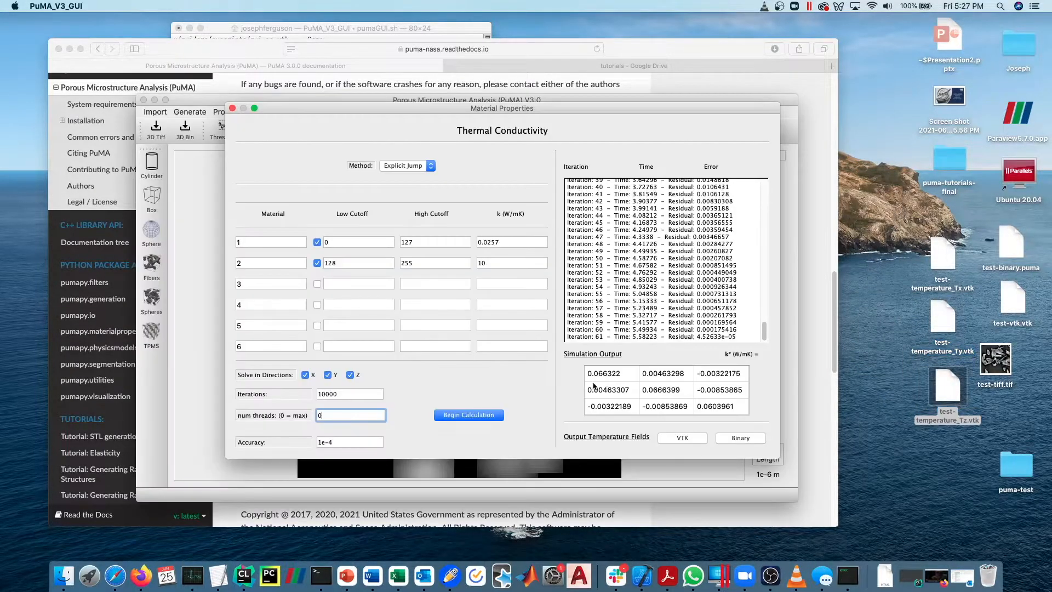
click(232, 108)
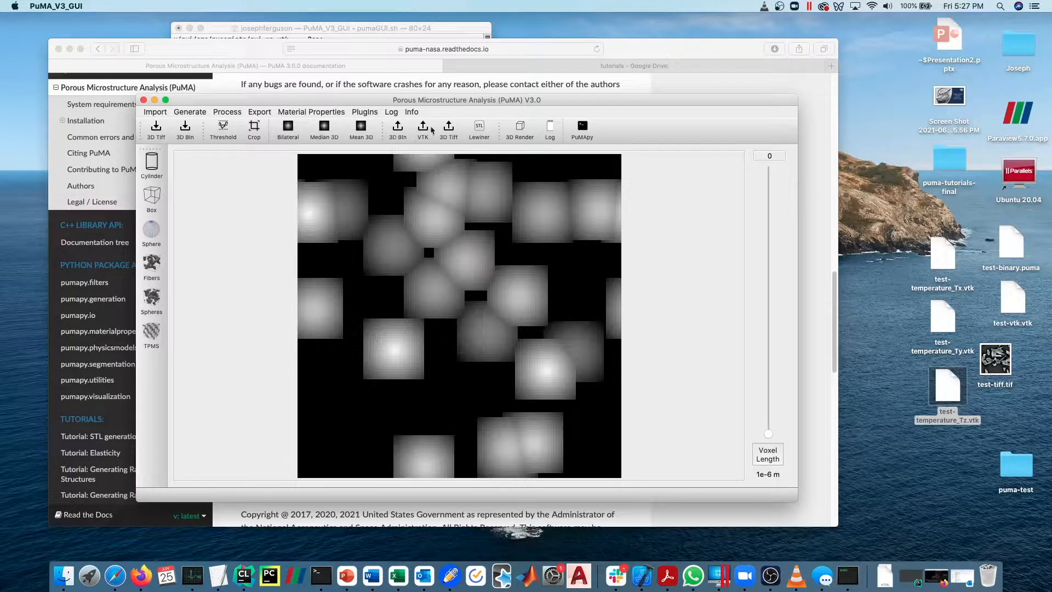
click(451, 128)
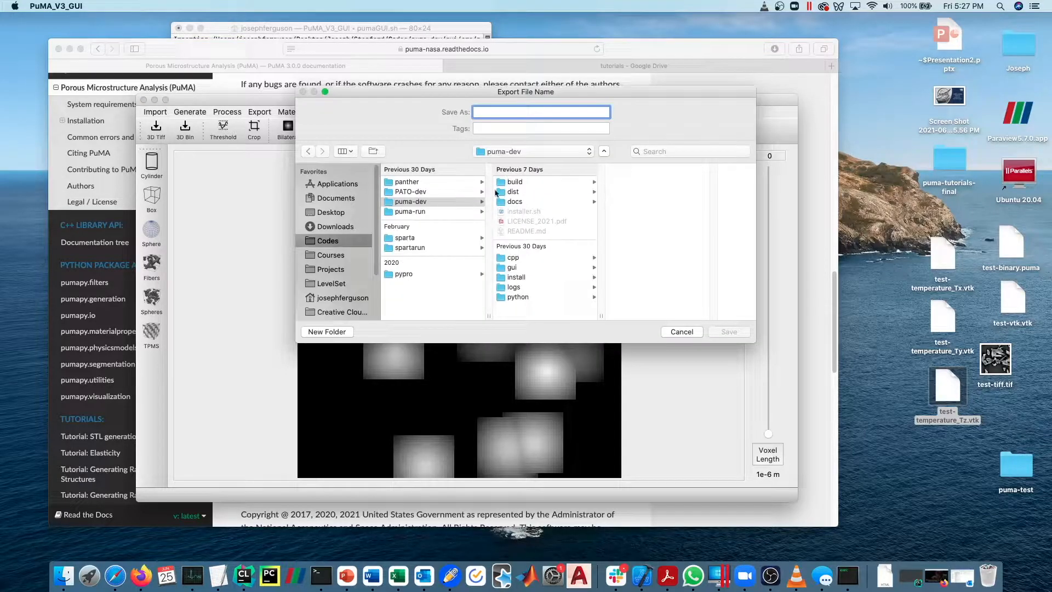
click(332, 213)
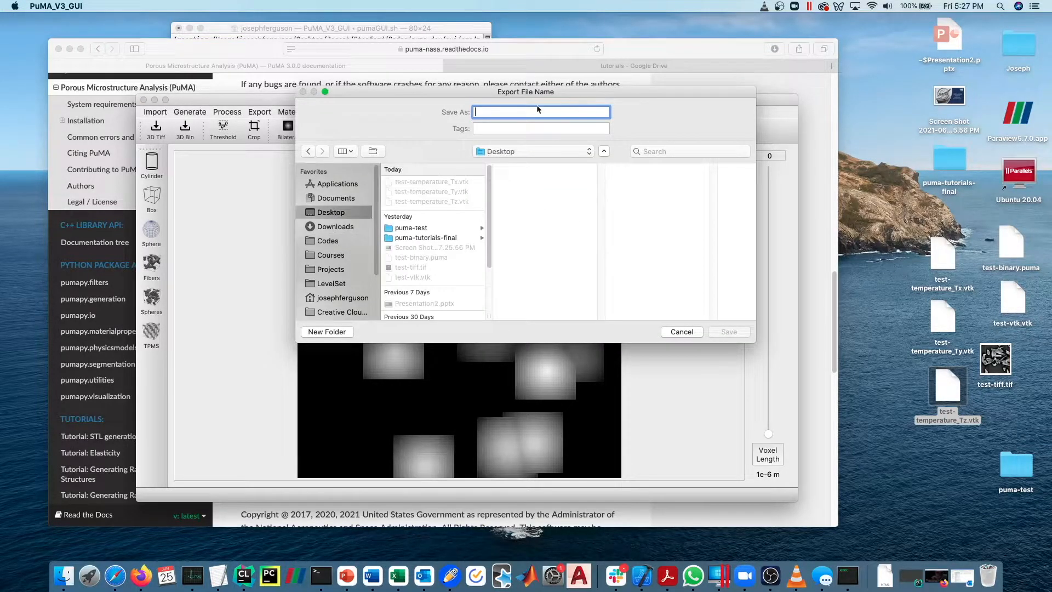
text(test)
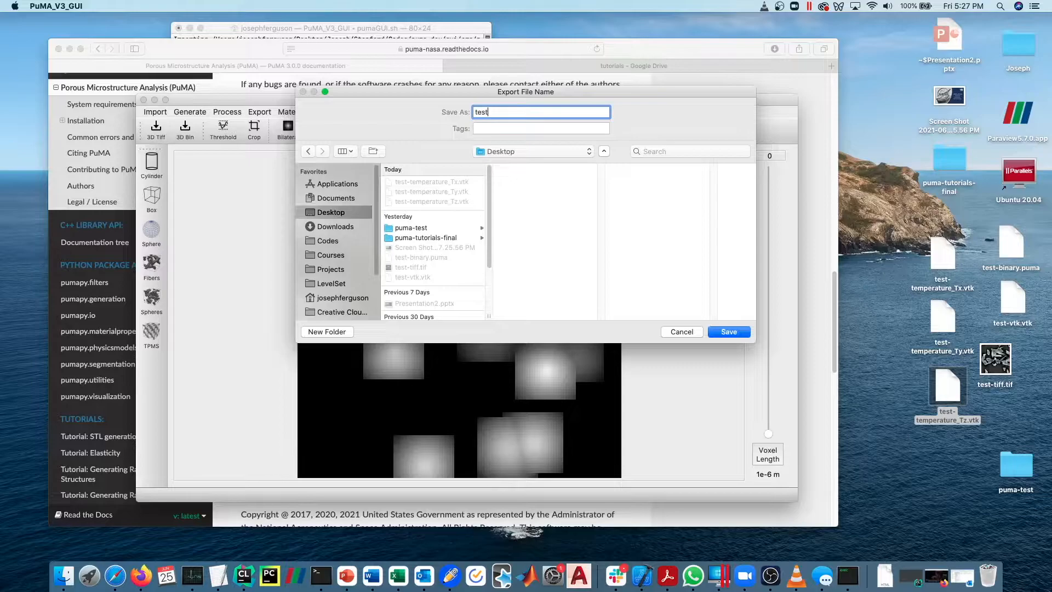
text(-sphere-tif)
key(Return)
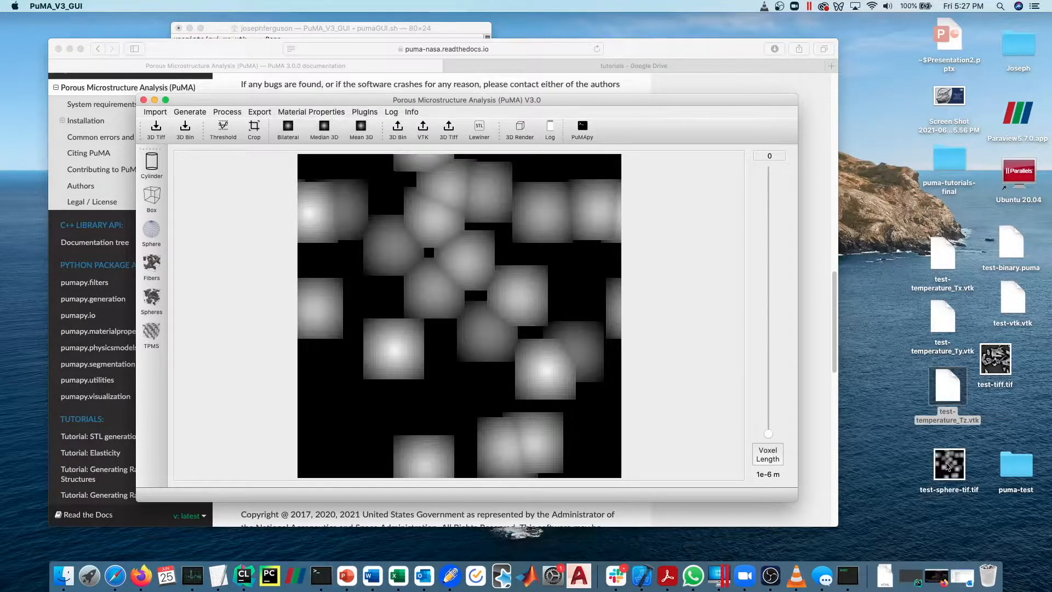
click(943, 465)
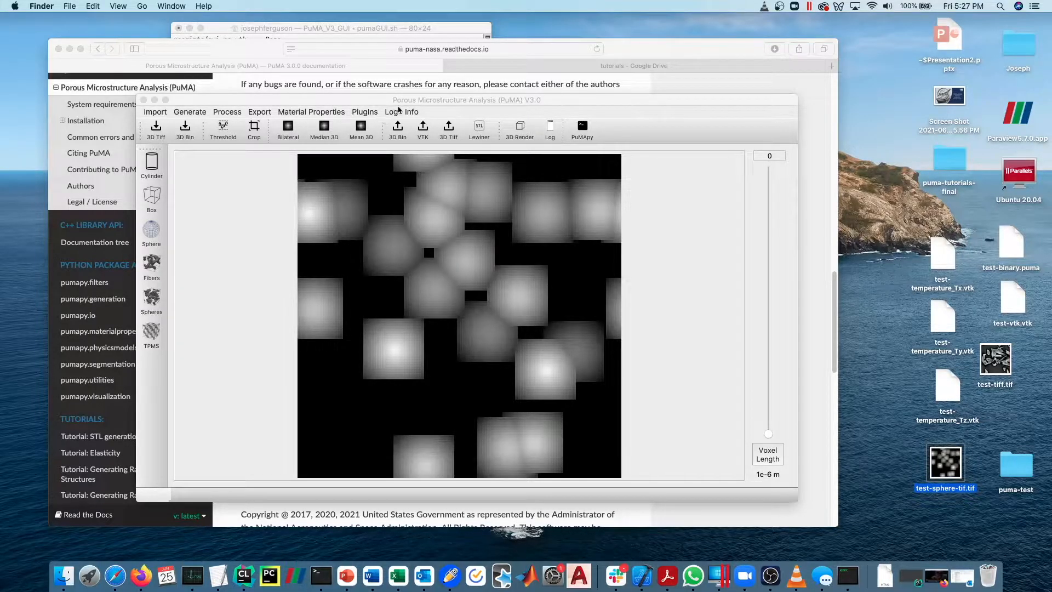
Export the spheres as an STL with a grayscale cutoff range of 128 to 255, saved as spheres-stl on the Desktop.
click(394, 112)
click(475, 127)
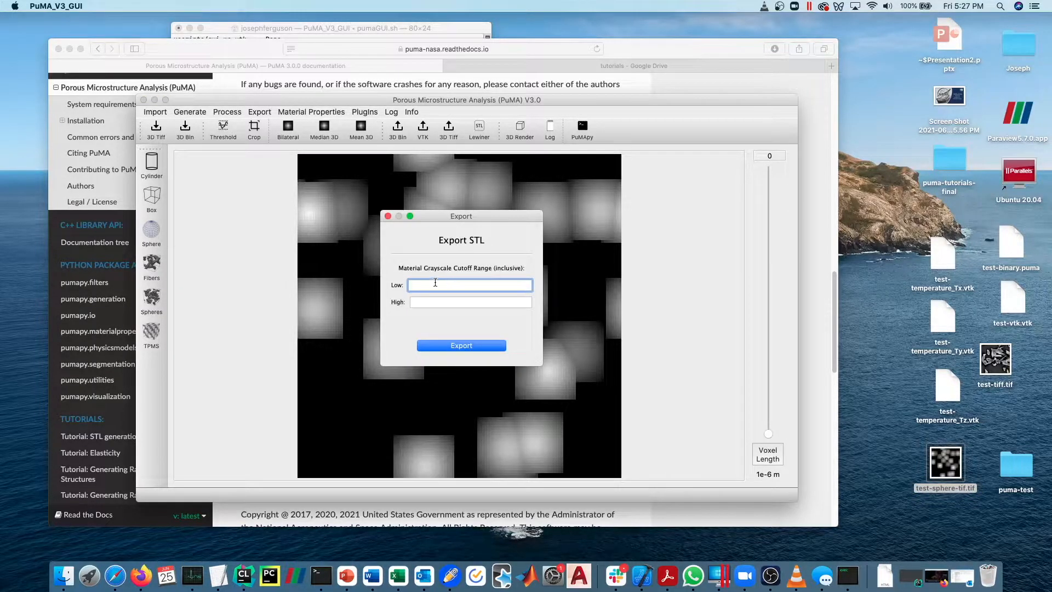
text(128)
key(Tab)
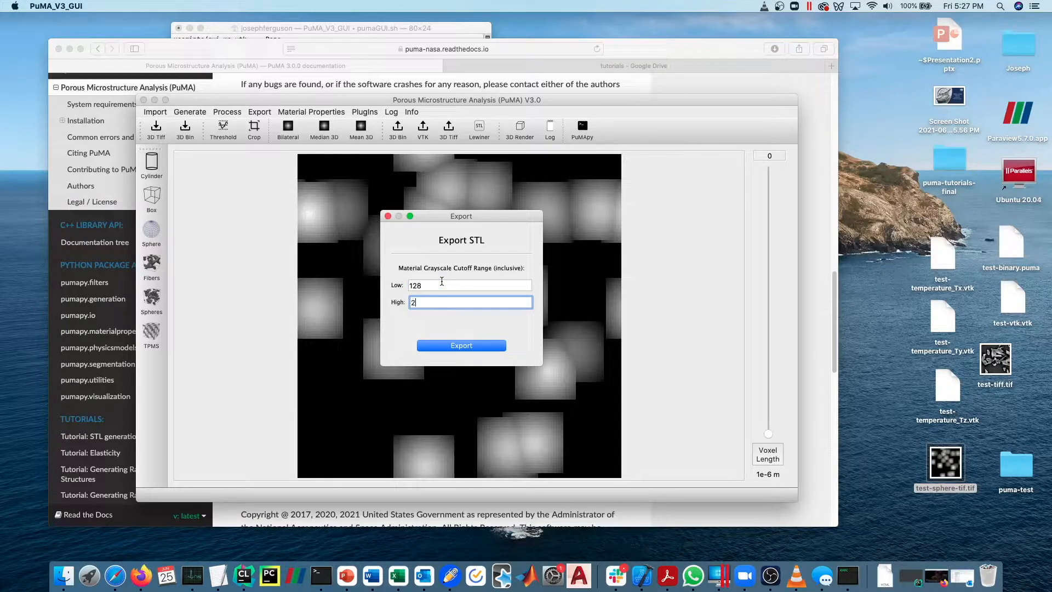
click(487, 346)
click(333, 213)
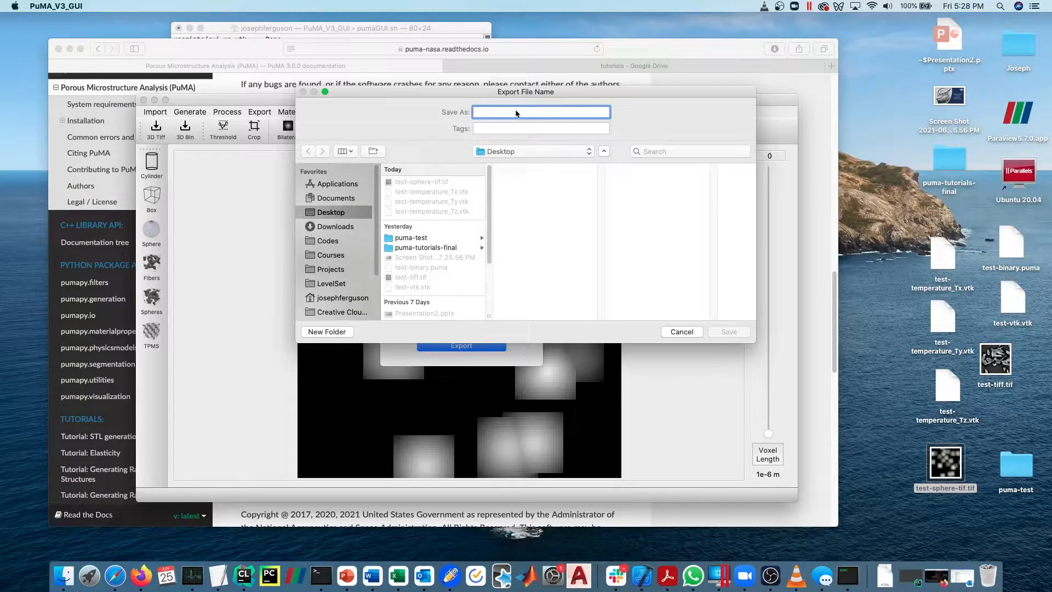
text(spheres-stl)
key(Return)
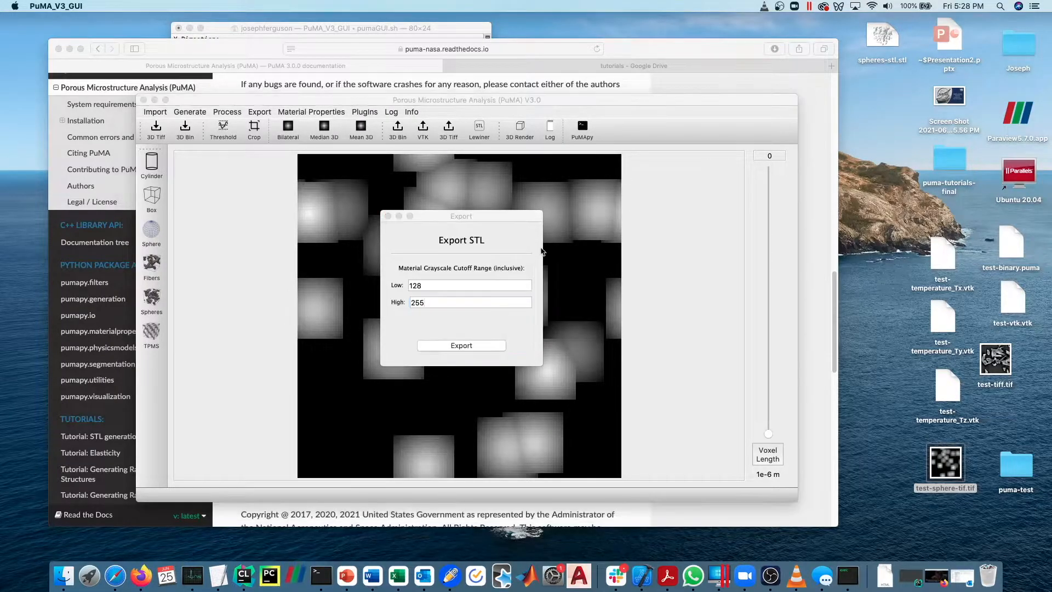
Switch to ParaView, dismiss its startup screen and fit its window so the exported files on the desktop are reachable.
click(570, 207)
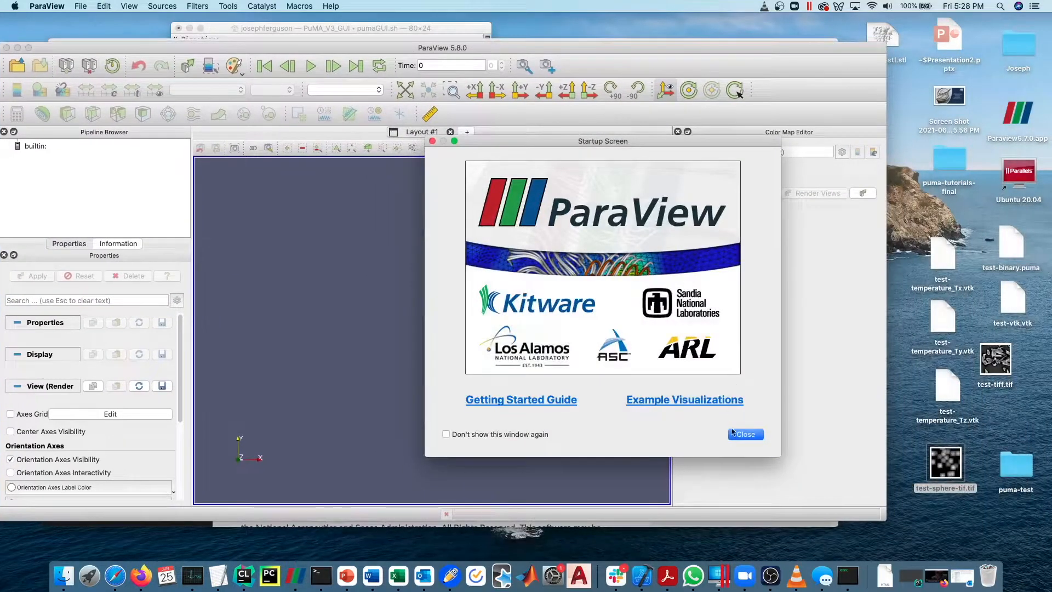
click(745, 434)
drag(887, 41, 762, 65)
click(603, 370)
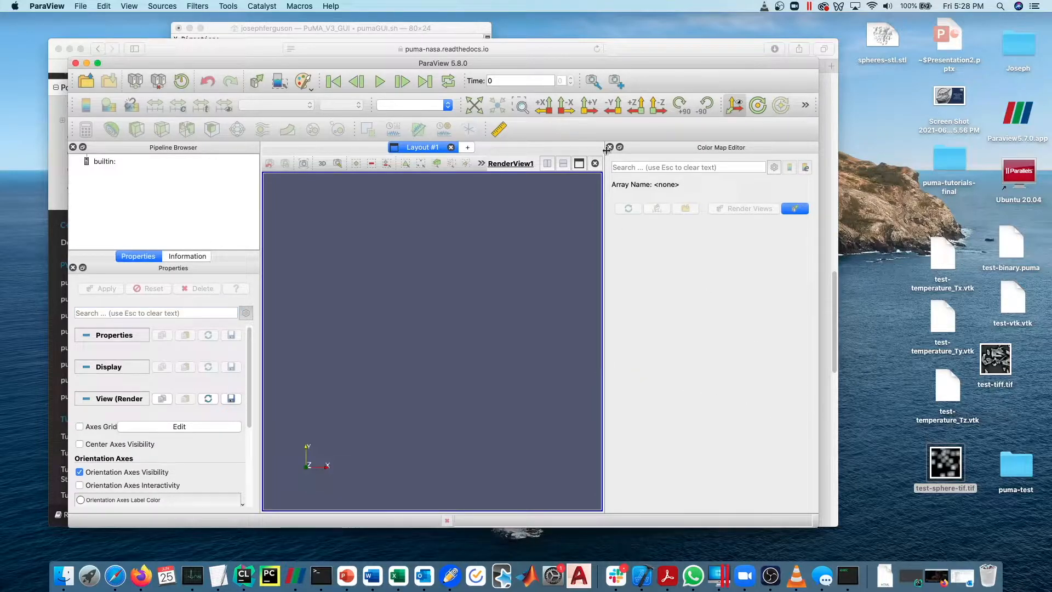
Load test-sphere-tif.tif and spheres-stl.stl from the desktop into the ParaView pipeline and apply both.
drag(949, 462, 189, 244)
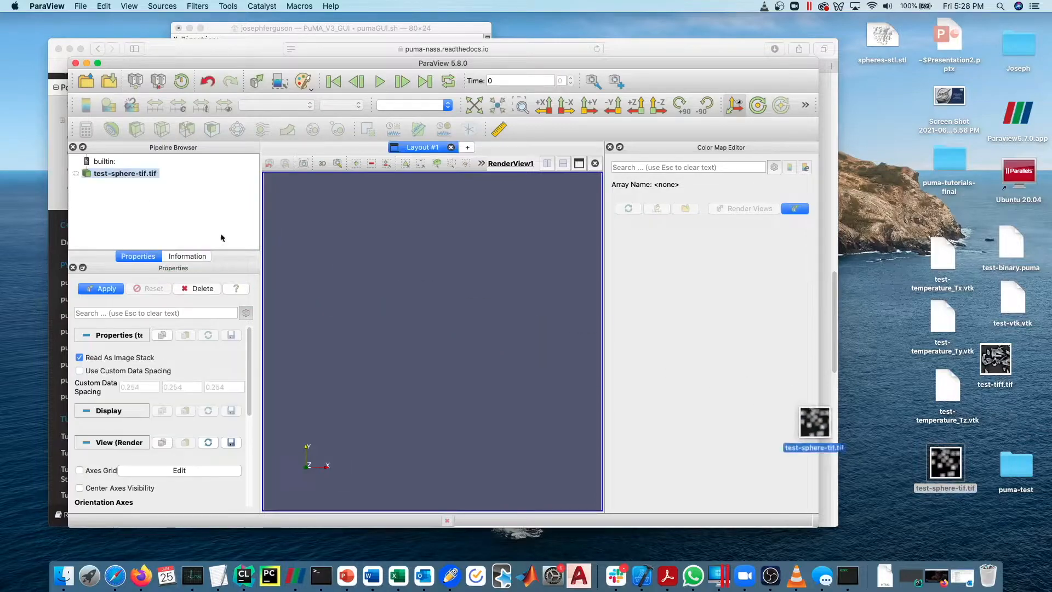
click(106, 289)
drag(435, 331, 575, 223)
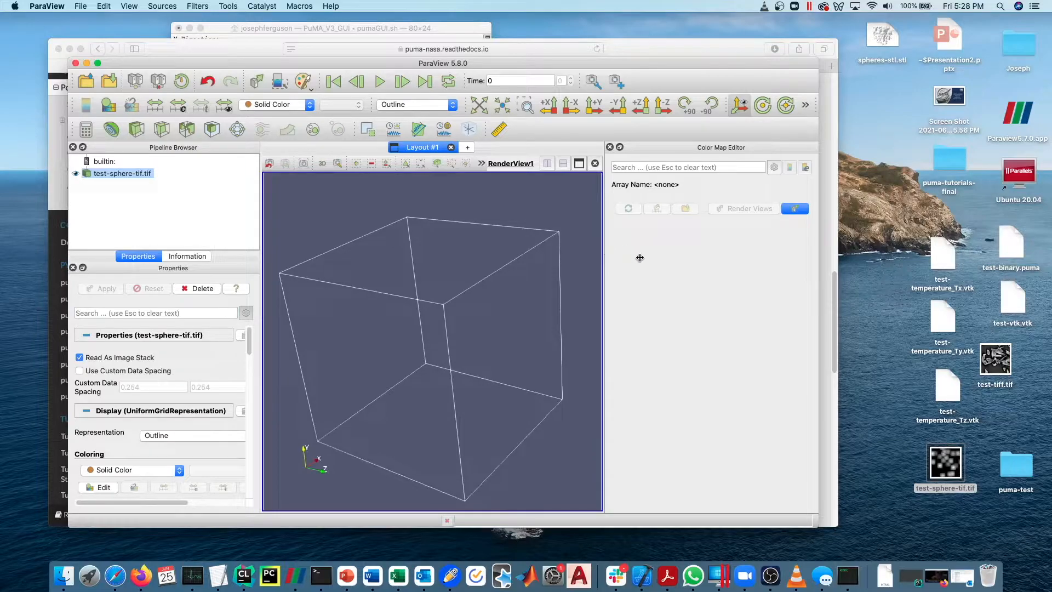
drag(880, 36, 203, 189)
click(104, 289)
Enable custom data spacing for test-sphere-tif.tif and apply a spacing of 1 in all three directions.
click(112, 173)
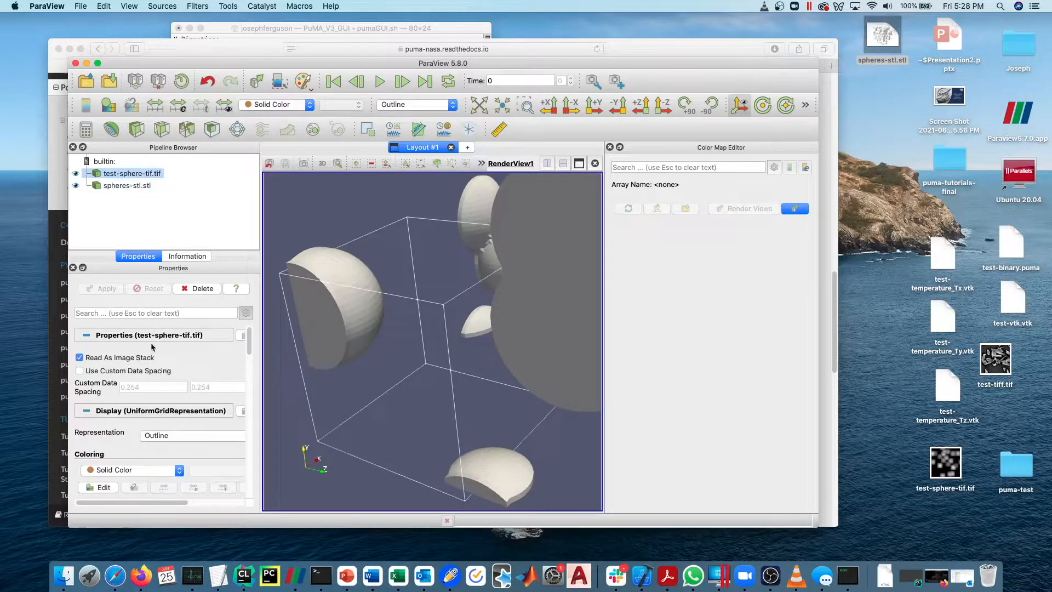
click(80, 371)
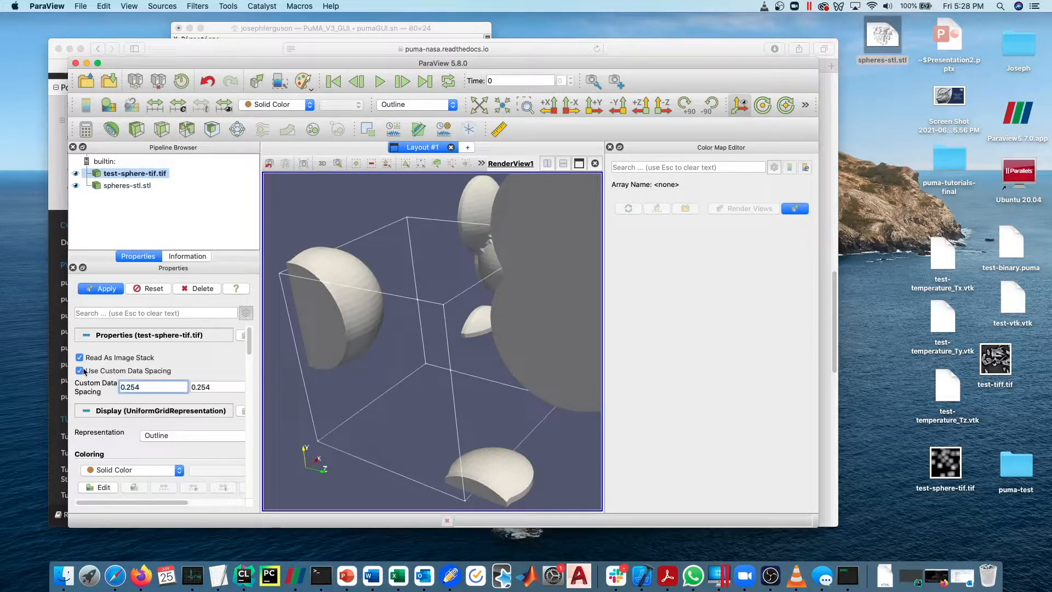
drag(152, 390, 65, 393)
text(1)
key(Tab)
text(1)
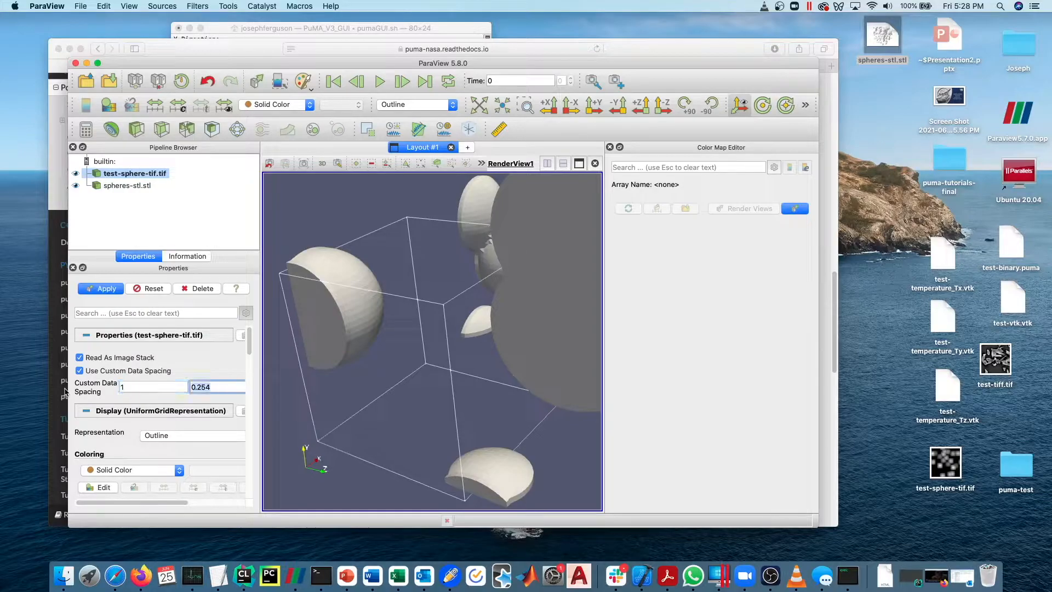
key(Tab)
text(1)
click(124, 288)
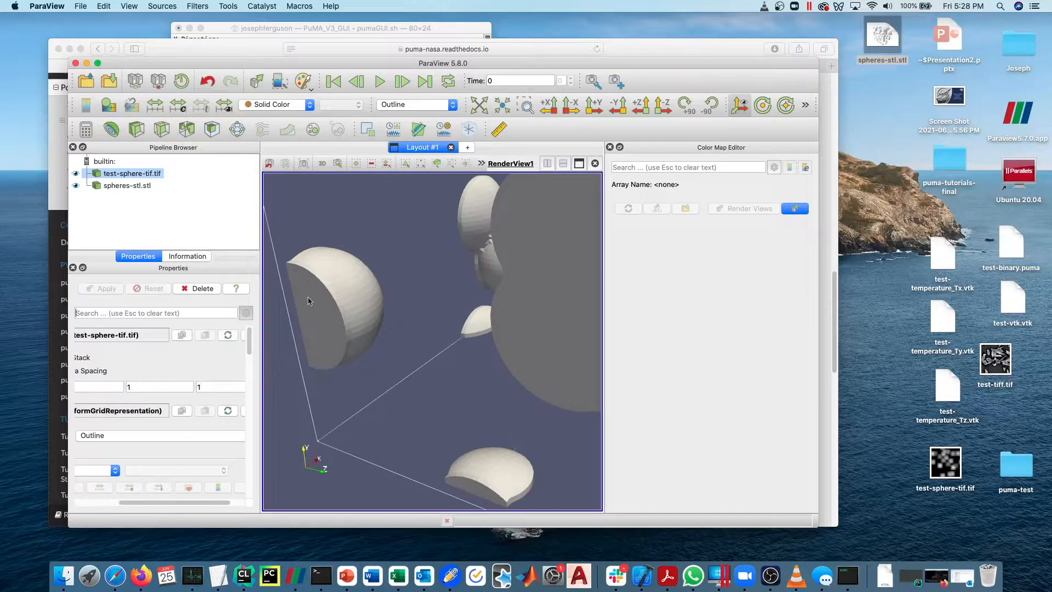
Widen the ParaView window and bring the whole sphere model into view.
drag(819, 324, 939, 323)
scroll(610, 324, down, 5)
drag(596, 322, 510, 282)
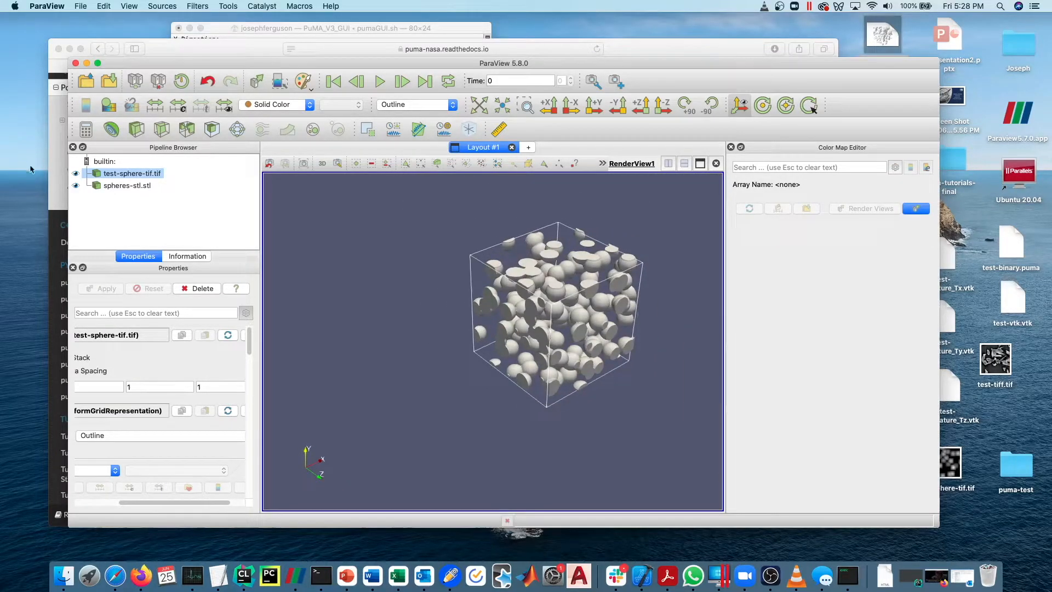
Toggle the visibility of the TIFF outline and the STL surface, and examine the spheres from different angles.
click(76, 186)
click(75, 174)
click(75, 173)
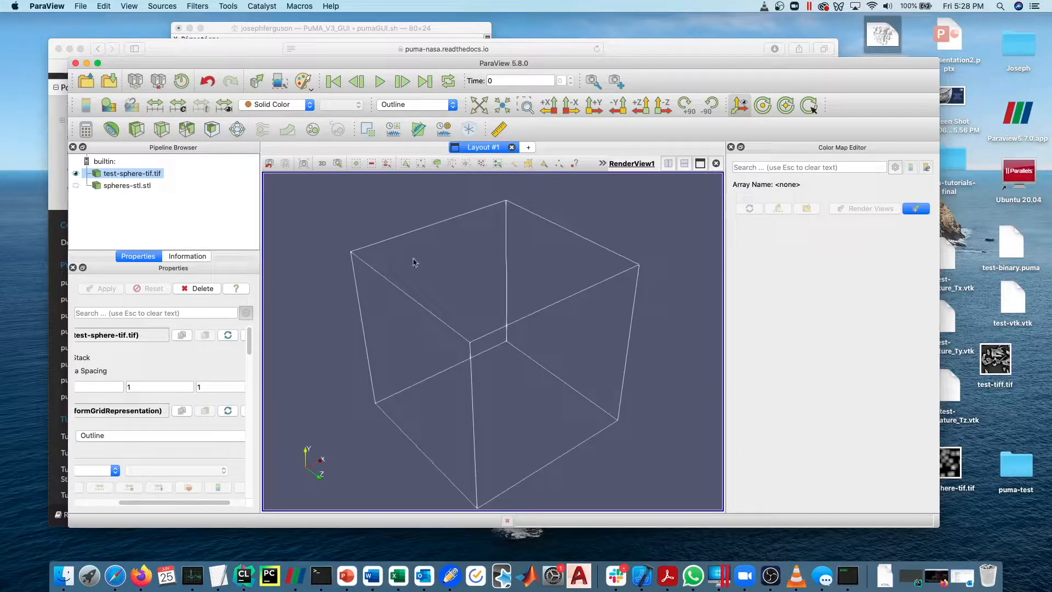
click(75, 186)
drag(479, 359, 576, 367)
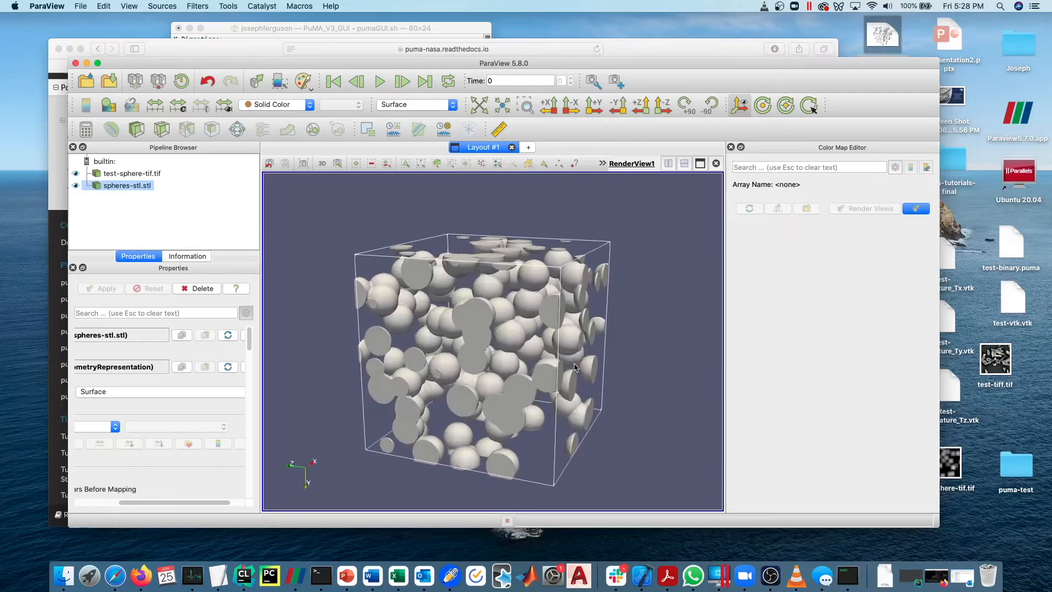
drag(147, 503, 100, 502)
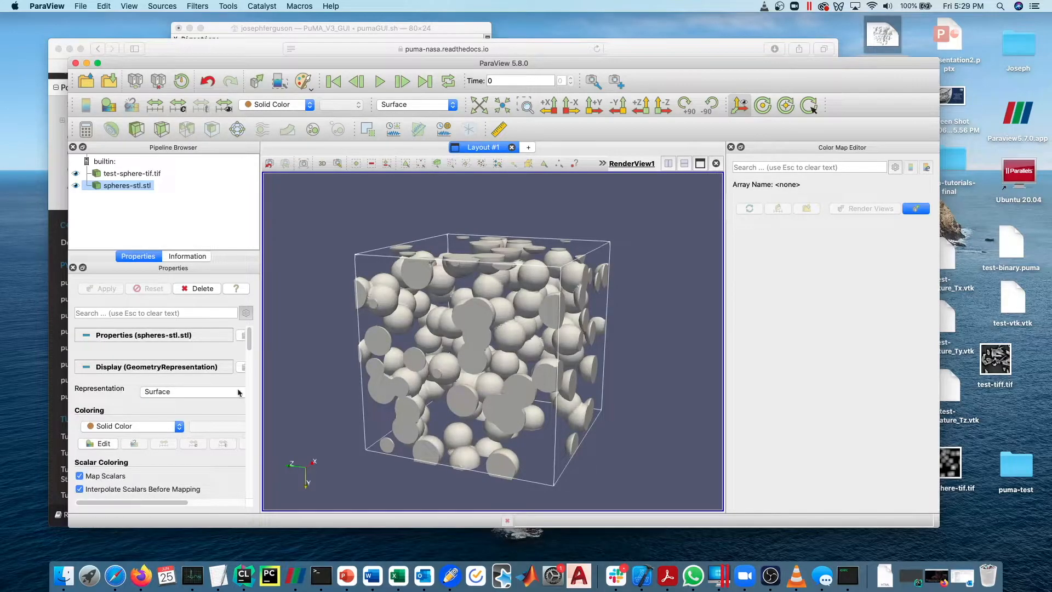
drag(570, 331, 558, 357)
Load test-temperature_Tx.vtk from the desktop into the ParaView pipeline and apply it.
click(976, 469)
drag(955, 274, 156, 218)
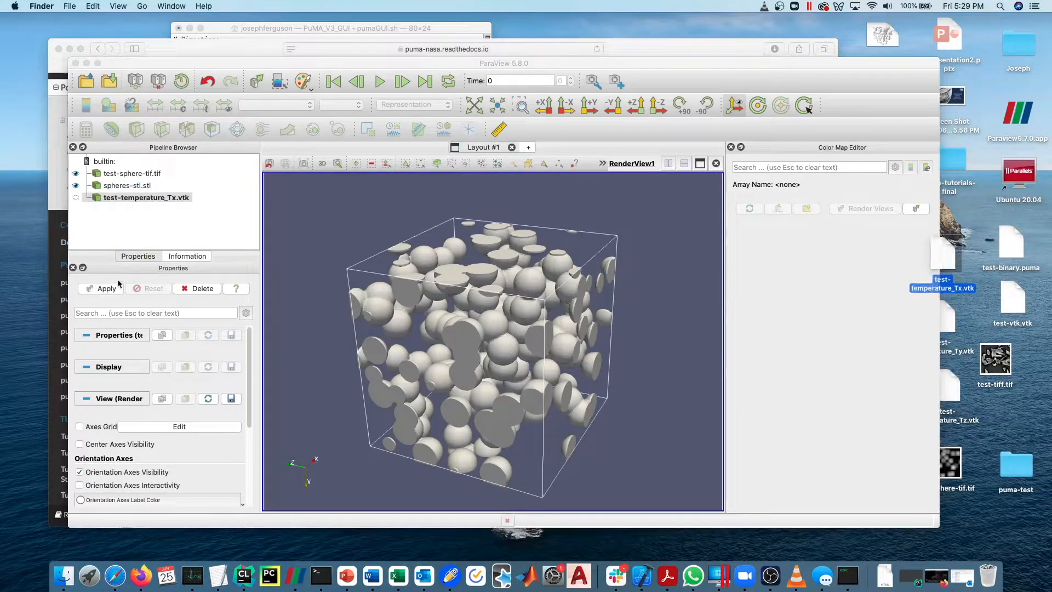
click(101, 290)
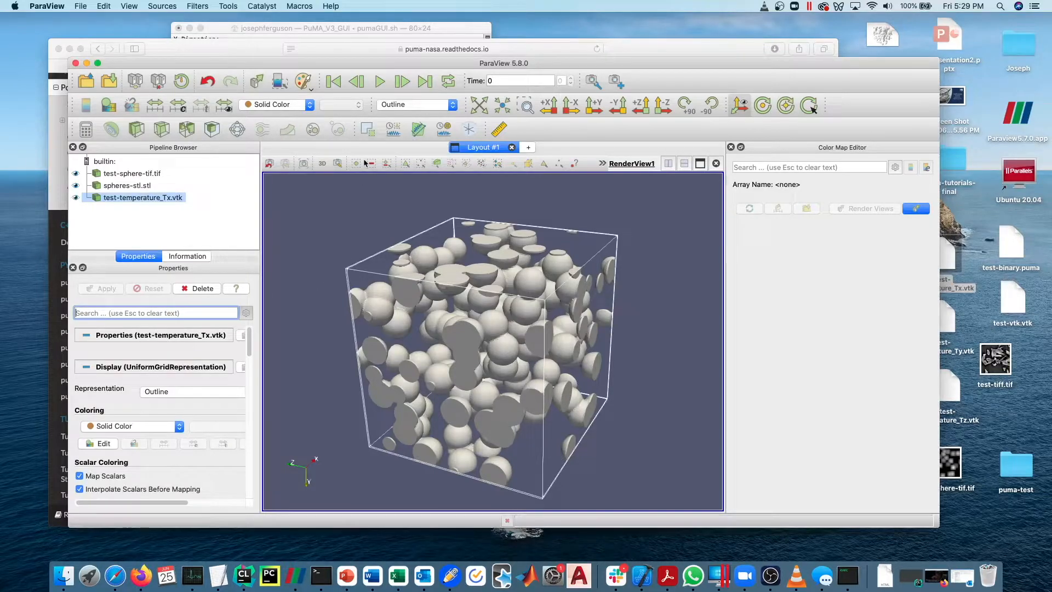
mouse_move(505, 423)
mouse_down()
mouse_move(492, 426)
mouse_move(490, 412)
mouse_up()
Set the representation of the Tx temperature field to Volume and rotate the model to view its temperature gradient.
click(417, 104)
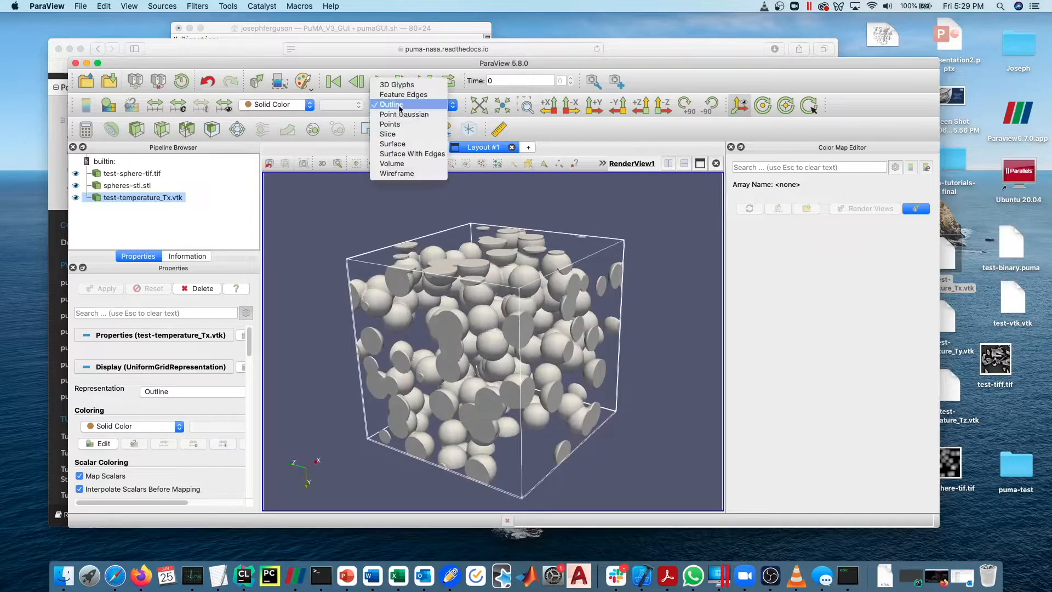
click(393, 165)
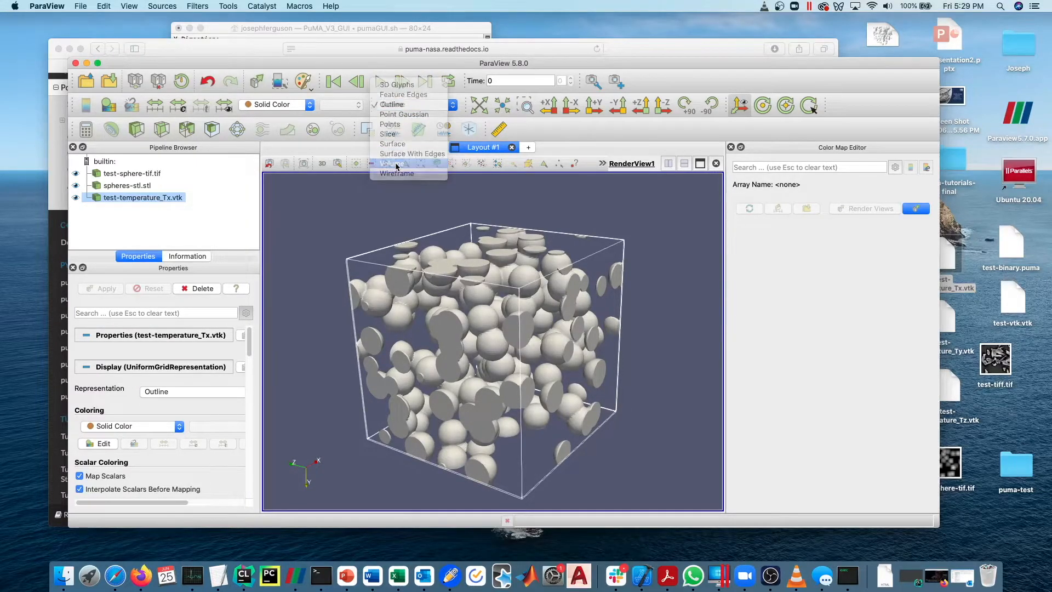
drag(400, 232, 580, 334)
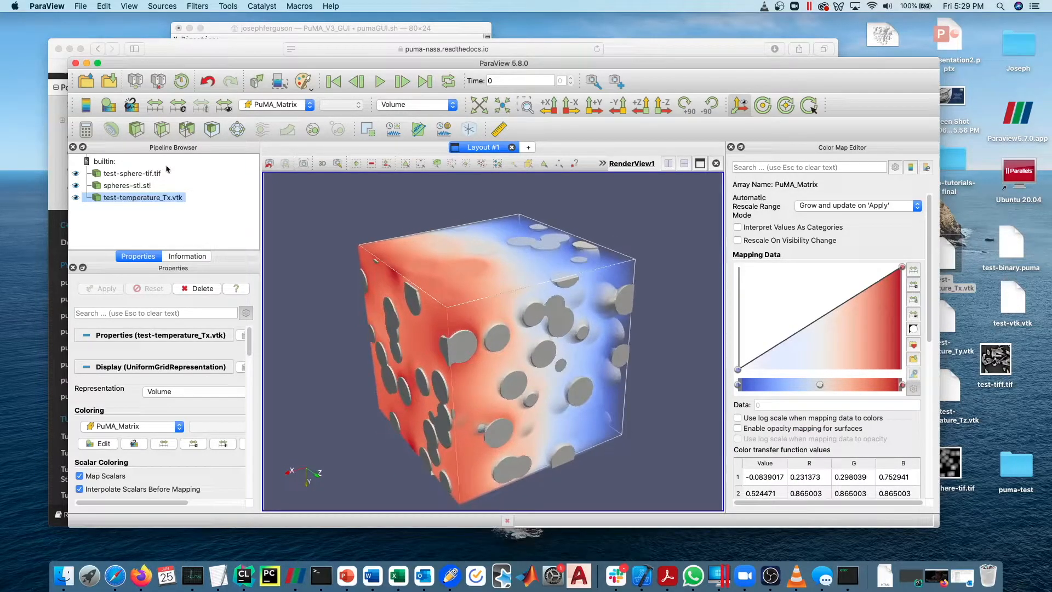
Clip the Tx temperature field with a plane whose normal is 0, 0, 1 and apply the clip.
click(138, 131)
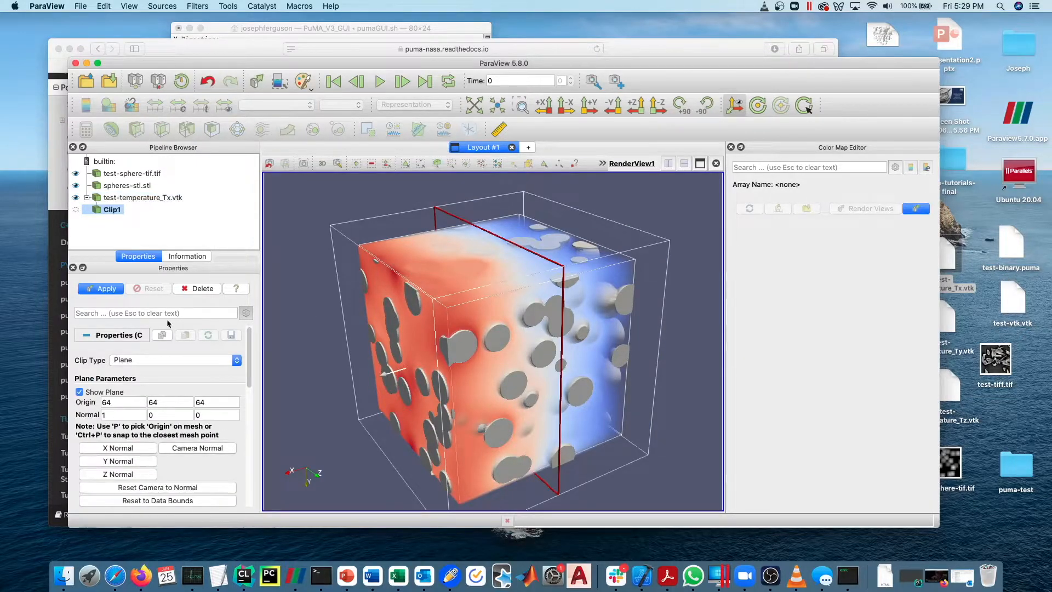
click(211, 415)
text(1)
click(102, 415)
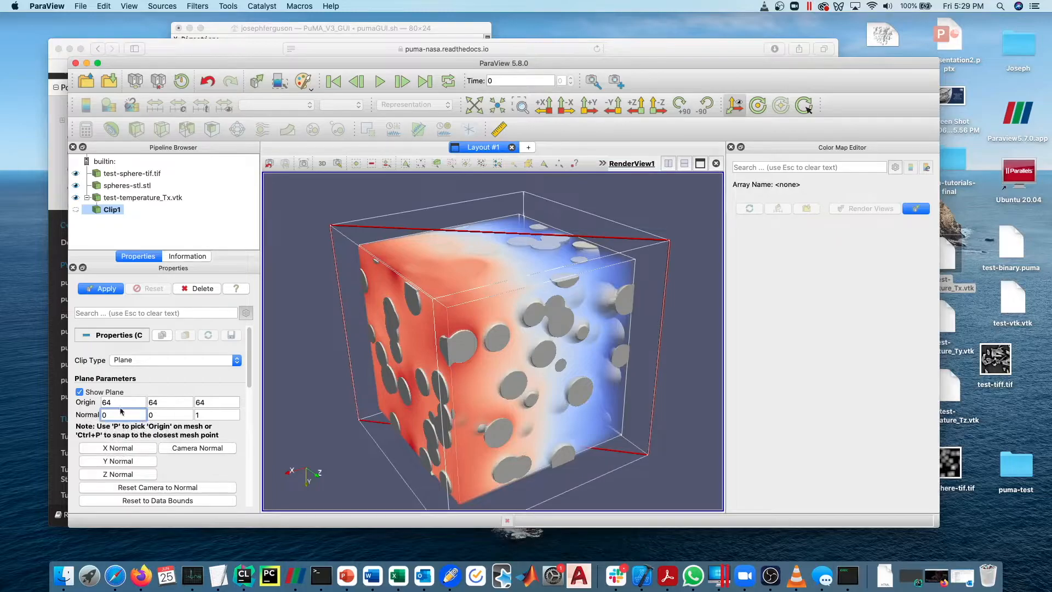
key(Return)
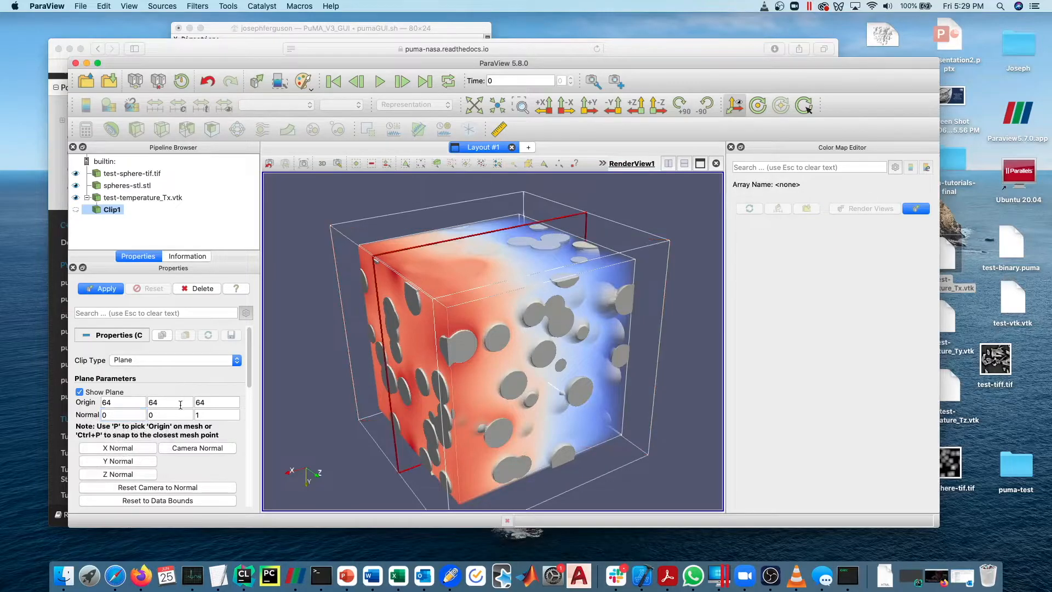
click(104, 289)
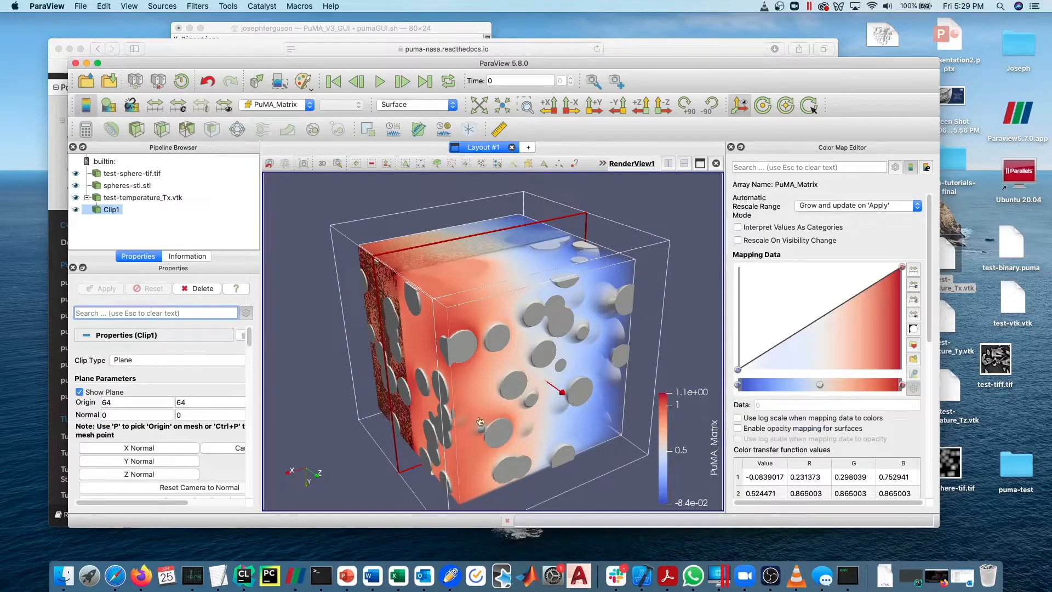
Hide the unclipped test-temperature_Tx.vtk field and turn off the display of the clip plane.
drag(485, 388, 489, 392)
click(90, 289)
click(76, 197)
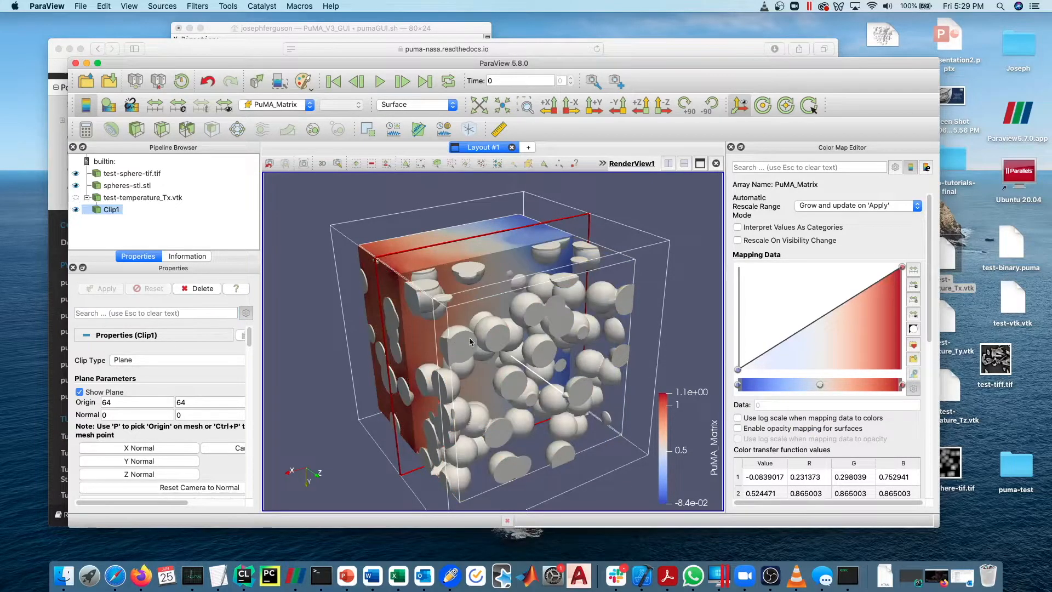
scroll(475, 345, up, 4)
scroll(475, 345, down, 3)
drag(464, 315, 475, 315)
click(94, 288)
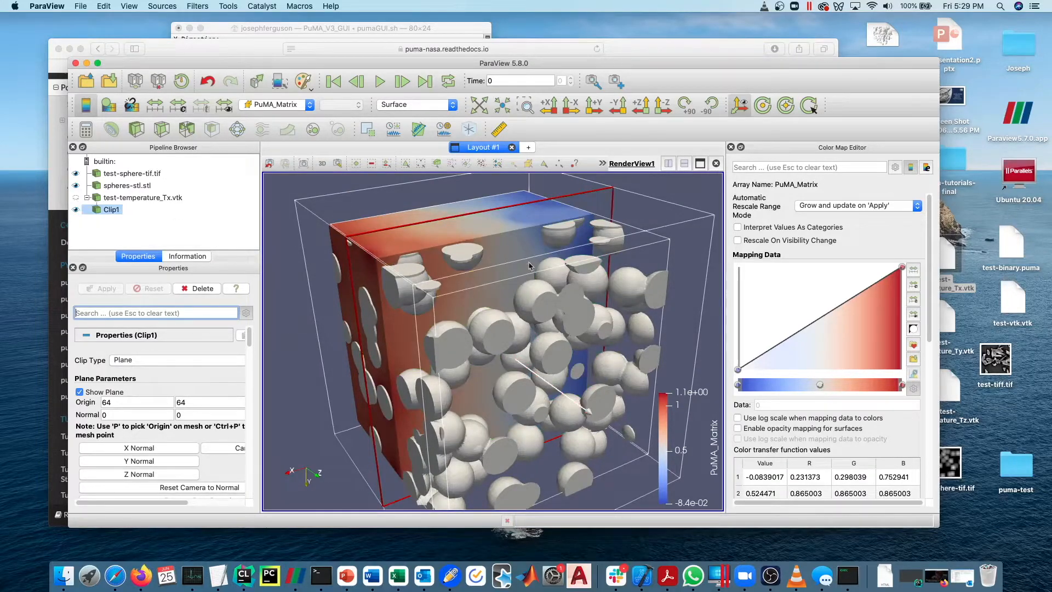
click(80, 392)
Examine the clipped temperature field and the exposed spheres from several angles and distances.
scroll(362, 355, down, 5)
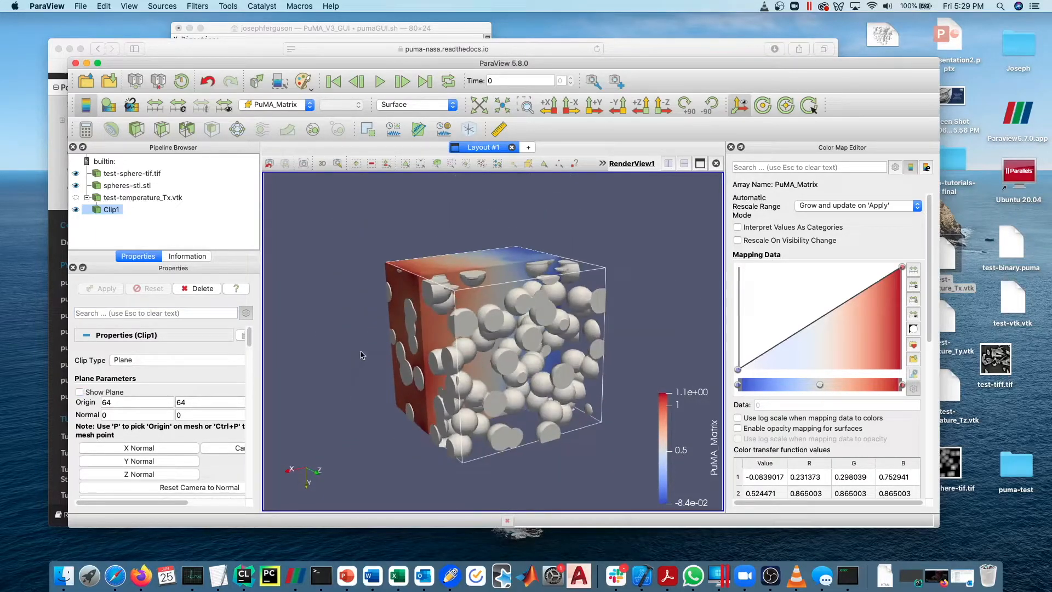
scroll(464, 343, up, 5)
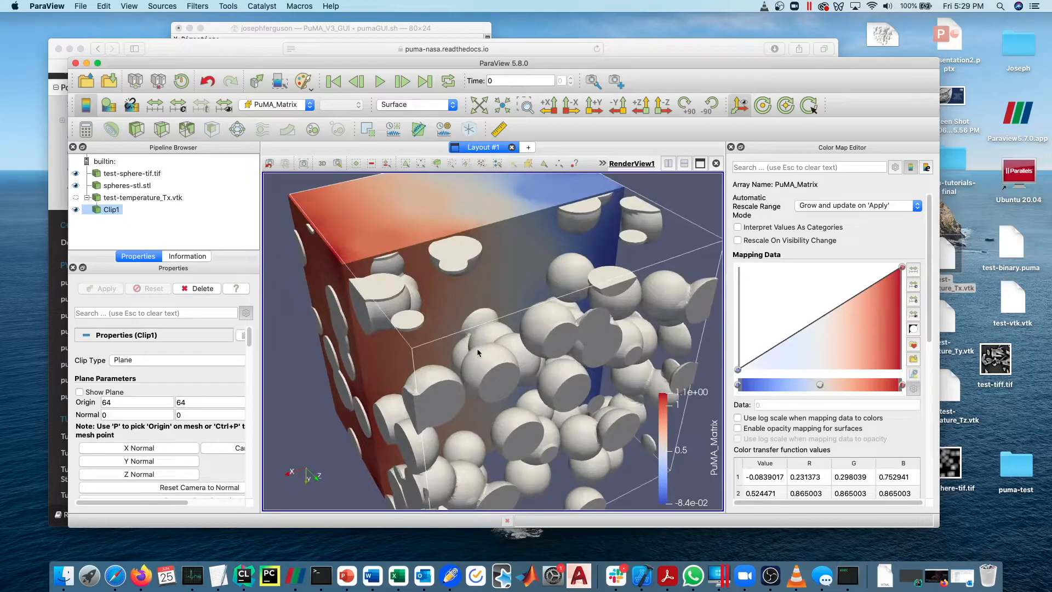
drag(561, 261, 509, 307)
scroll(438, 316, down, 5)
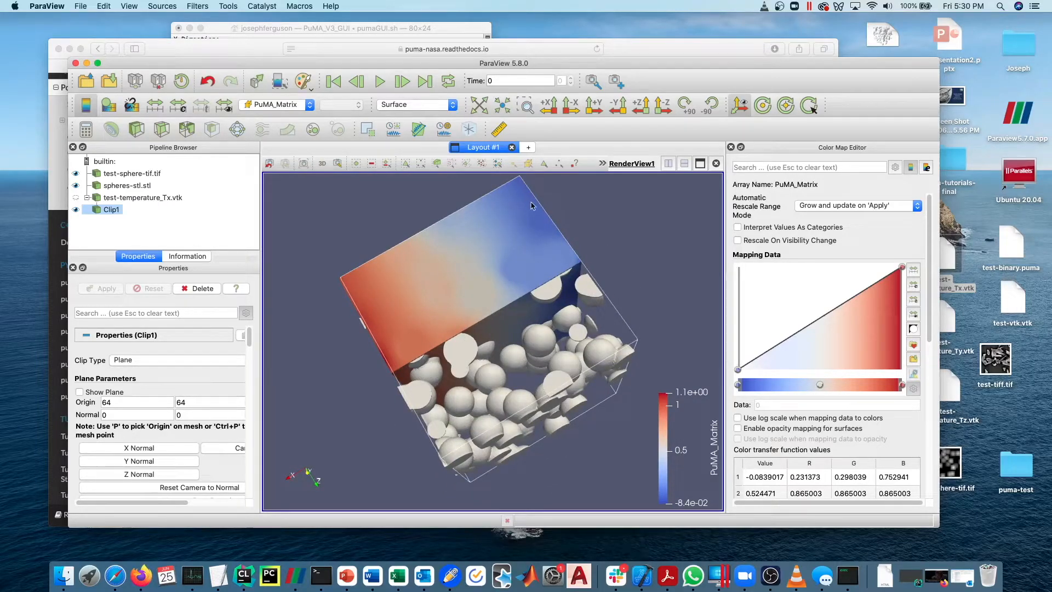
drag(404, 389, 454, 361)
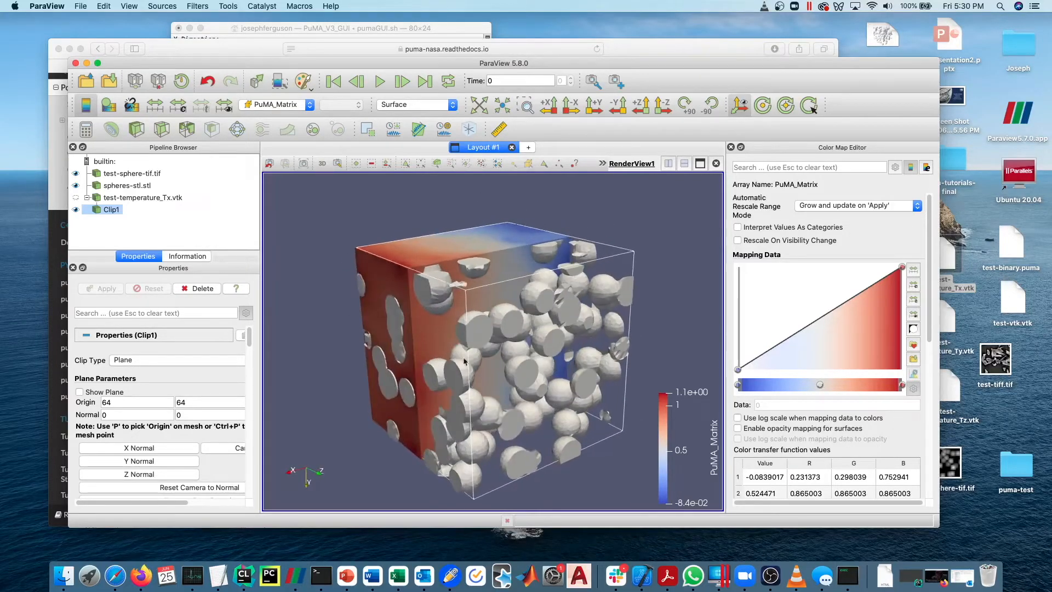
scroll(478, 341, up, 3)
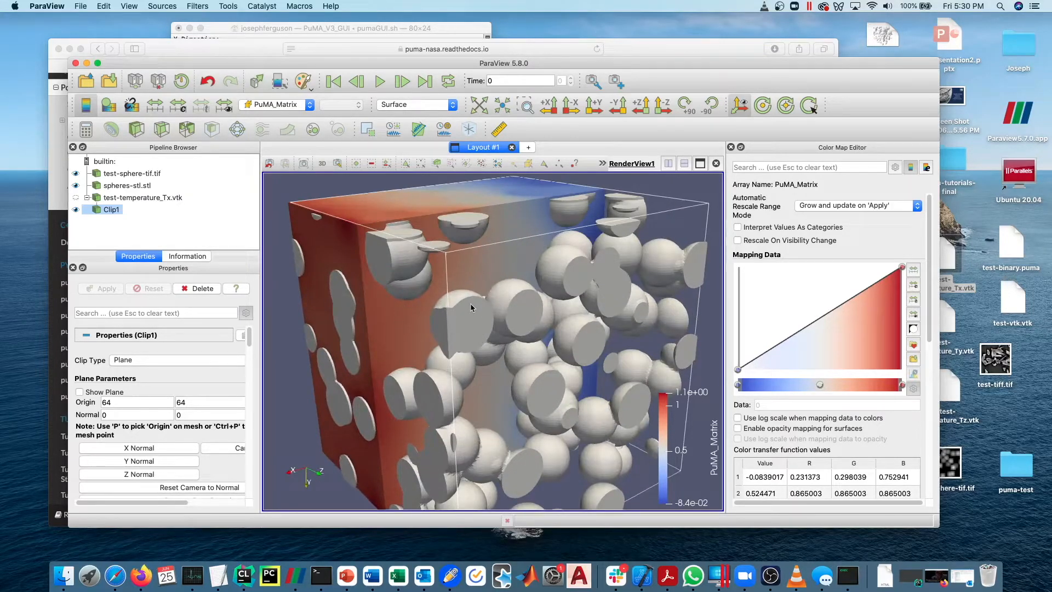
drag(462, 428, 480, 330)
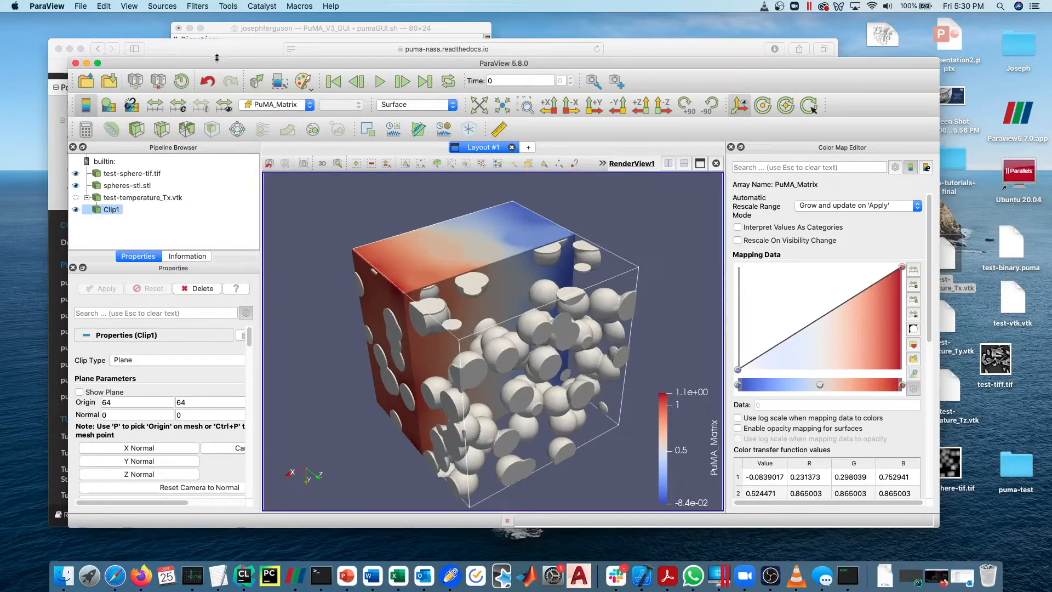
Switch to PuMA and close the Export STL dialog.
click(848, 575)
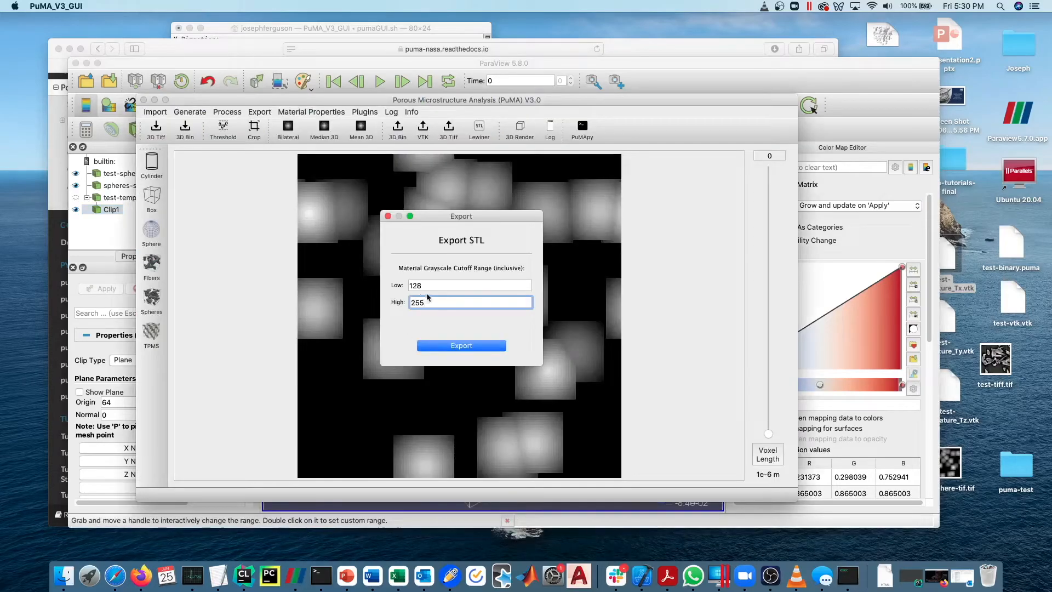
click(388, 217)
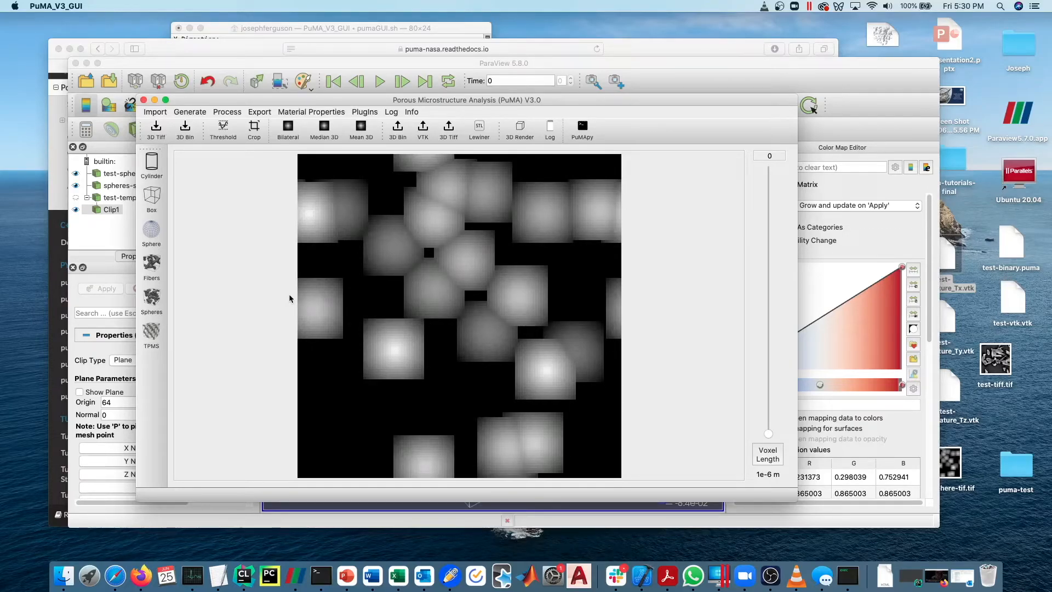
Switch to the PuMA documentation in Safari and highlight the creator's and the maintainer's e-mail addresses in the Authors section.
click(220, 42)
drag(479, 395, 340, 397)
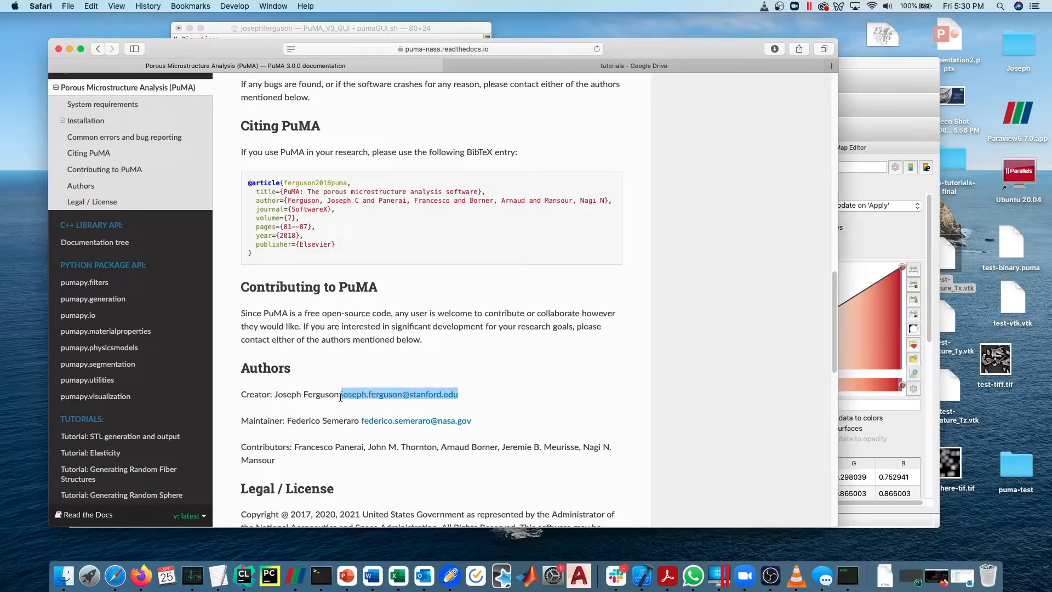
drag(487, 420, 361, 423)
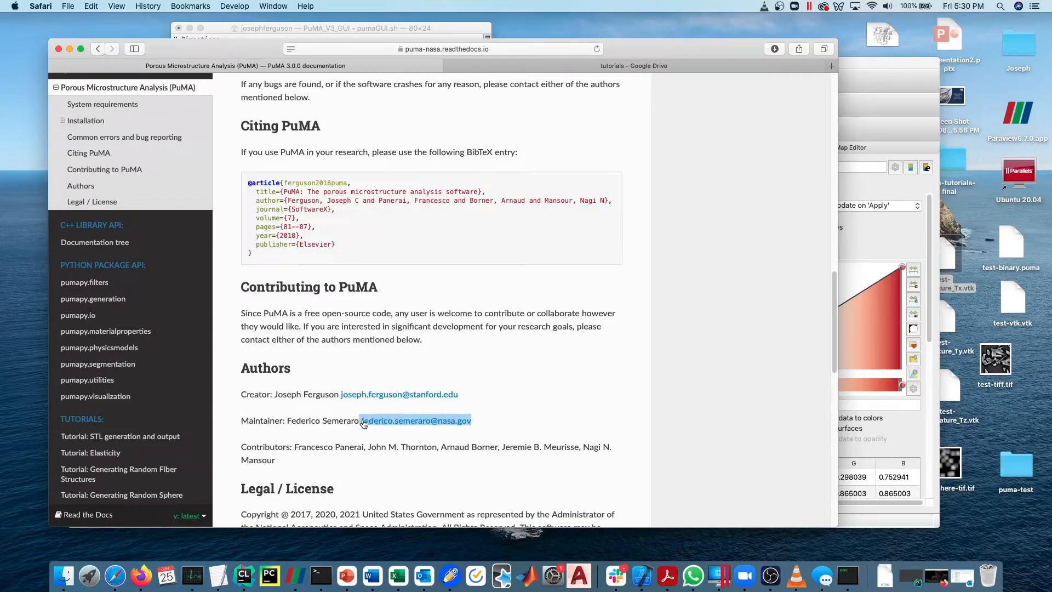